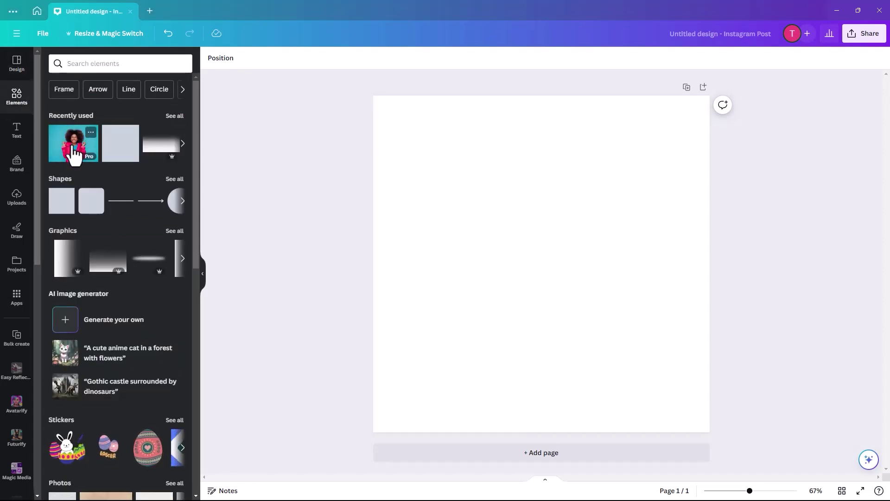
# Add the recently used smiling portrait and stretch it to cover the whole Instagram post page
pyautogui.click(73, 153)
pyautogui.moveTo(503, 322); pyautogui.dragTo(469, 246)
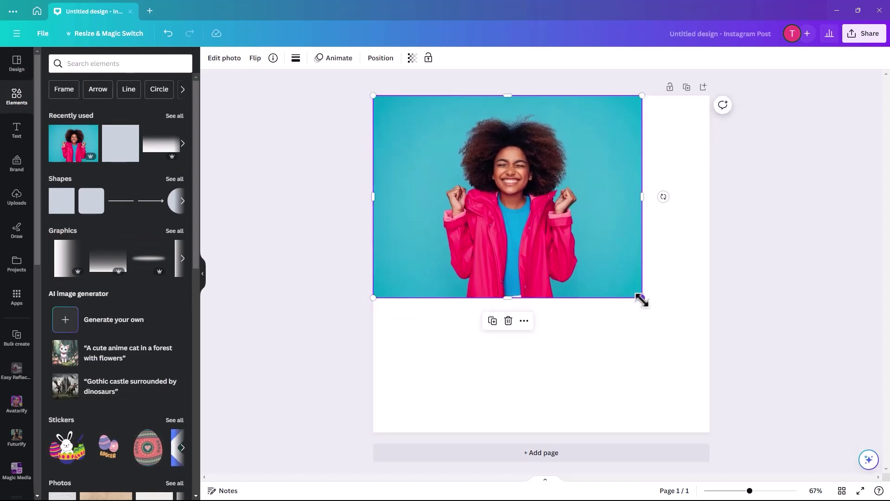
pyautogui.moveTo(642, 297); pyautogui.dragTo(800, 458)
pyautogui.moveTo(572, 339); pyautogui.dragTo(521, 337)
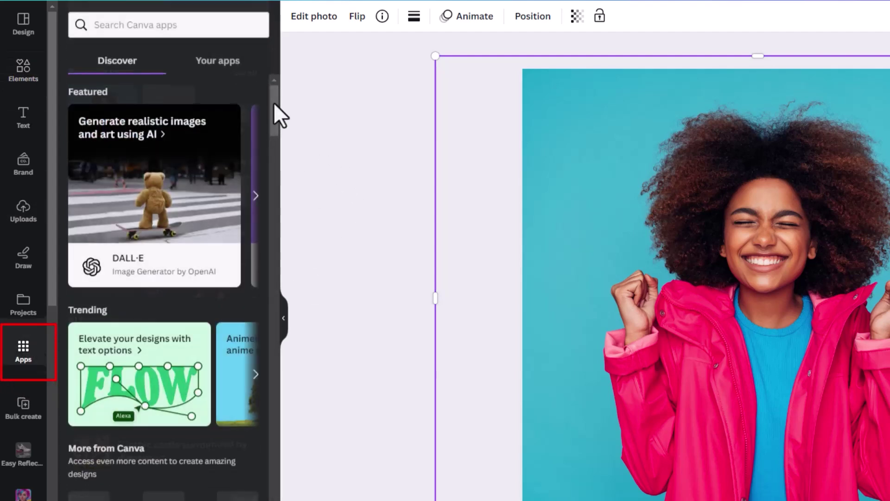
pyautogui.moveTo(274, 107); pyautogui.dragTo(279, 76)
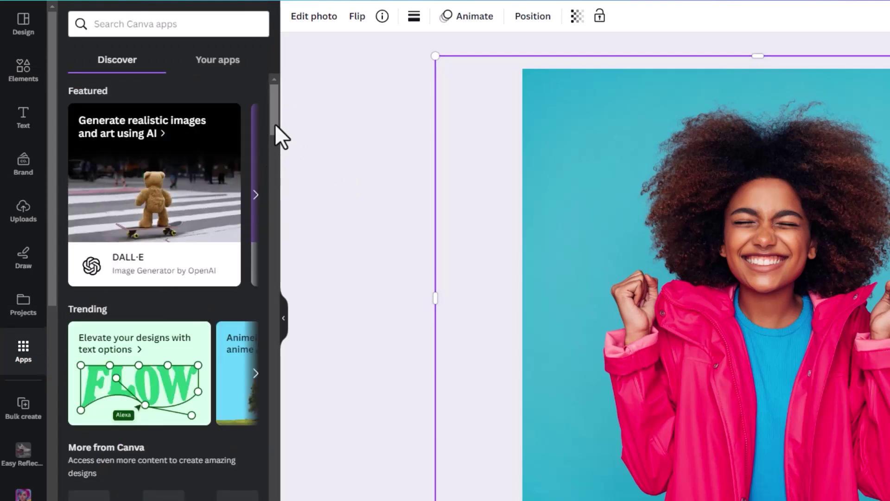
pyautogui.moveTo(272, 124)
pyautogui.mouseDown()
pyautogui.moveTo(272, 241)
pyautogui.moveTo(258, 310)
pyautogui.moveTo(271, 210)
pyautogui.moveTo(269, 226)
pyautogui.mouseUp()
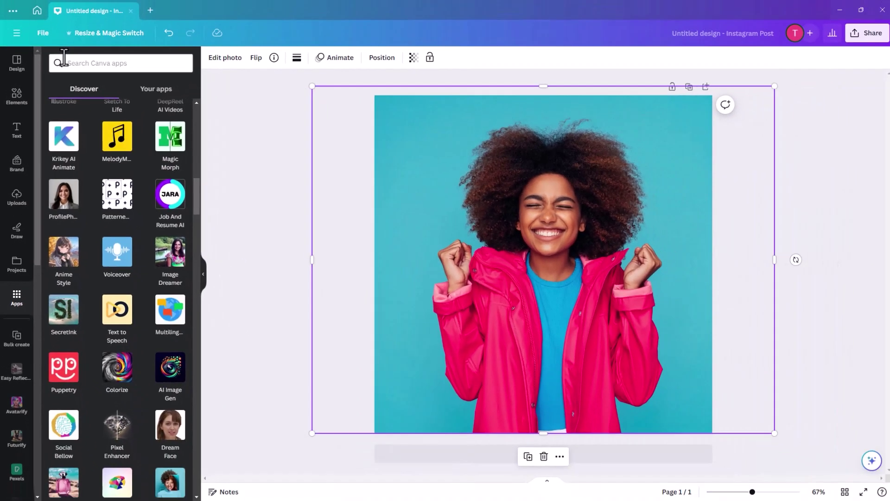
# Find Avatarify with an 'Ava' app search and replace the portrait with its avatarified version
pyautogui.click(70, 63)
pyautogui.write('Ava')
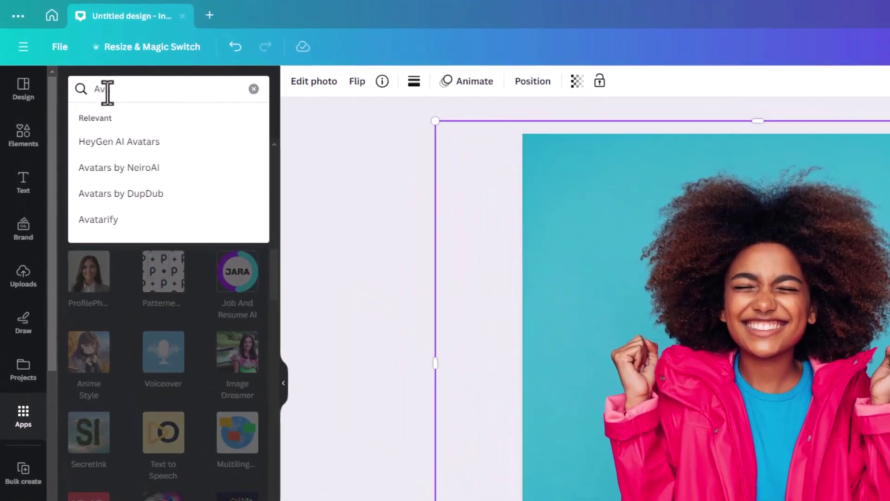
pyautogui.click(88, 222)
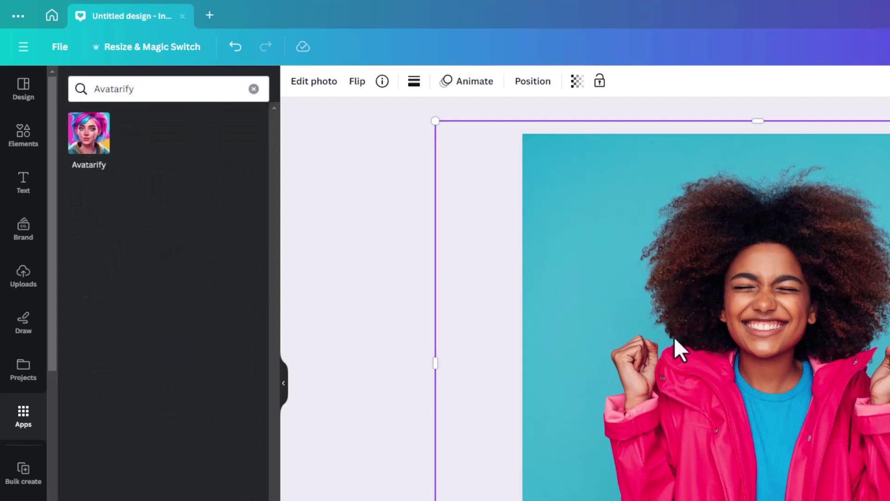
pyautogui.click(92, 142)
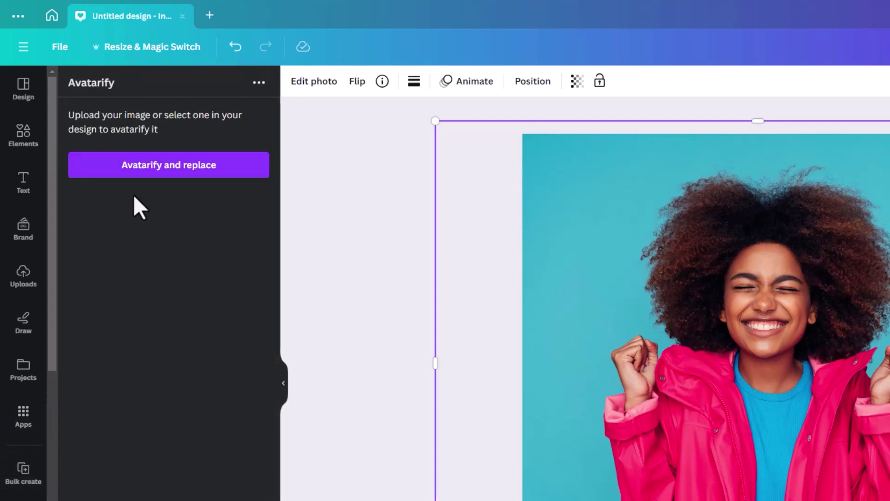
pyautogui.click(169, 177)
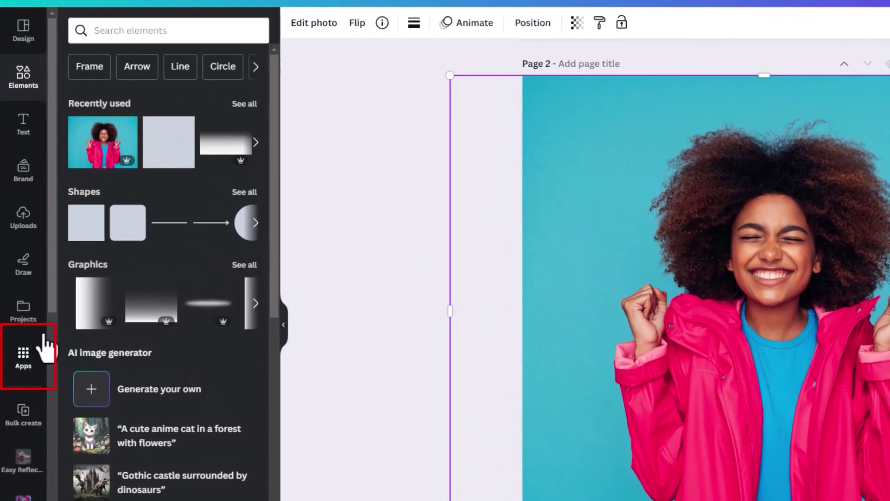
# Search 'Animefy' and use Animeify to replace the page 2 portrait with an anime-style cartoon
pyautogui.click(23, 357)
pyautogui.click(91, 29)
pyautogui.write('An')
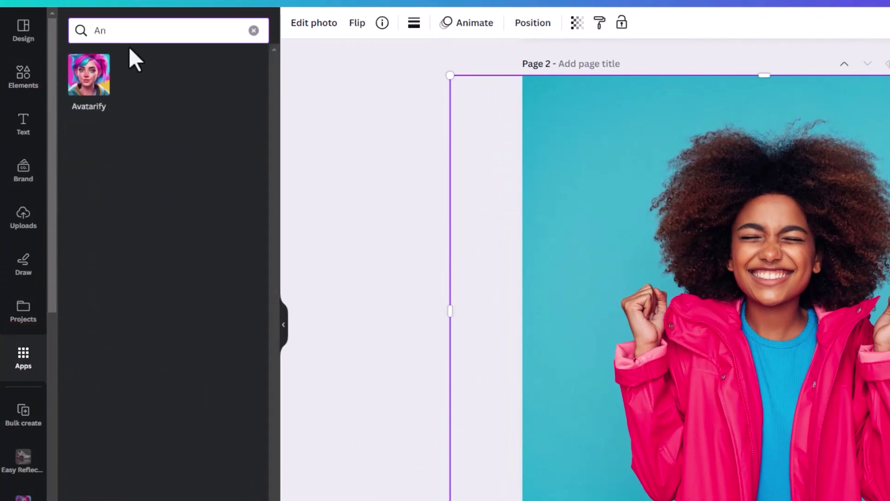
pyautogui.write('imef')
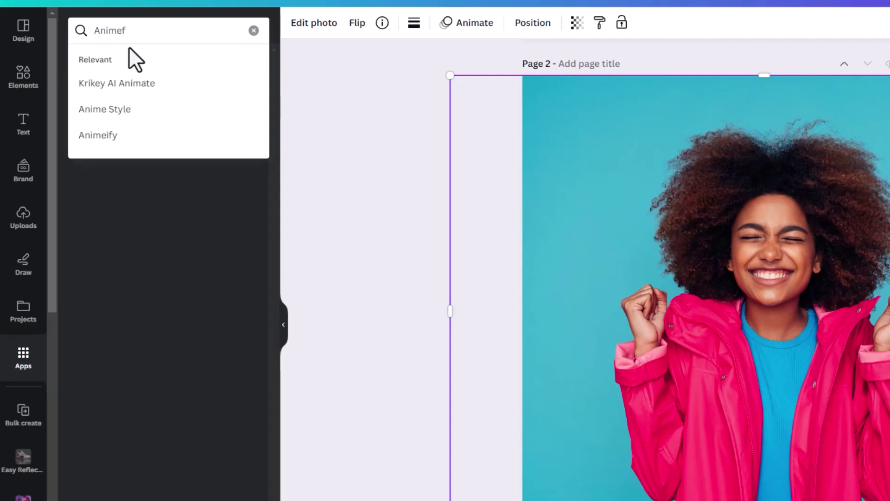
pyautogui.press('Return')
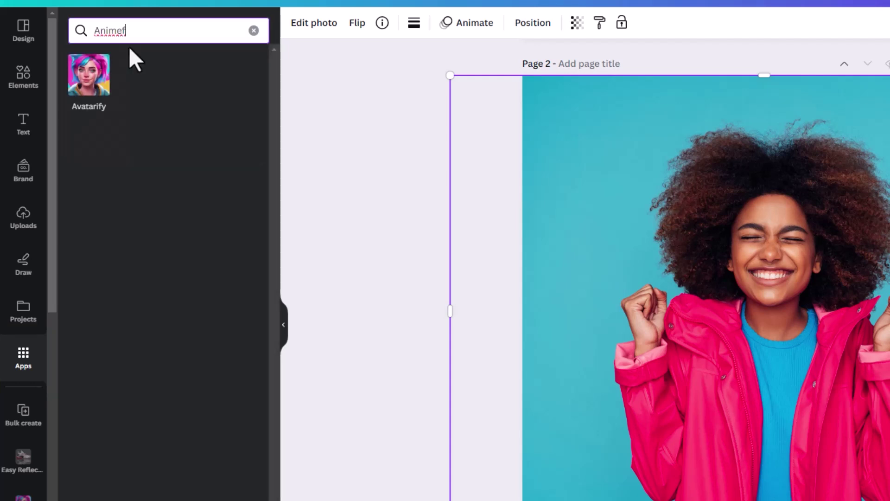
pyautogui.write('mefy')
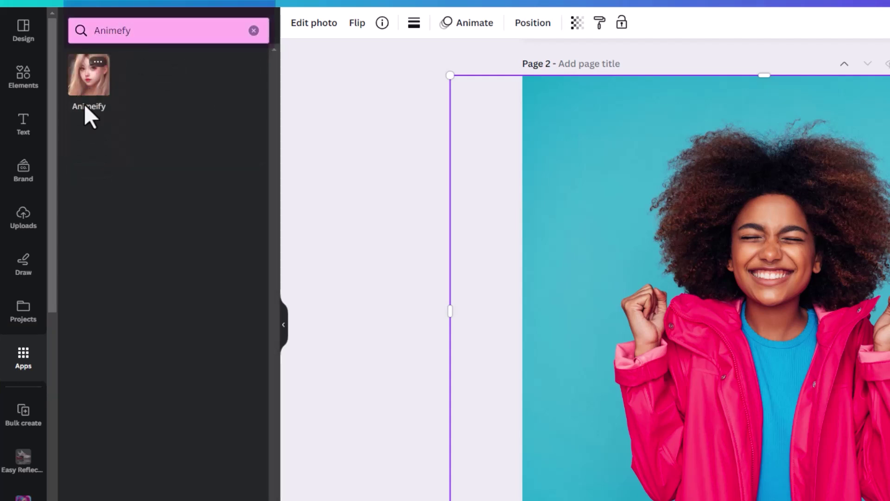
pyautogui.click(90, 77)
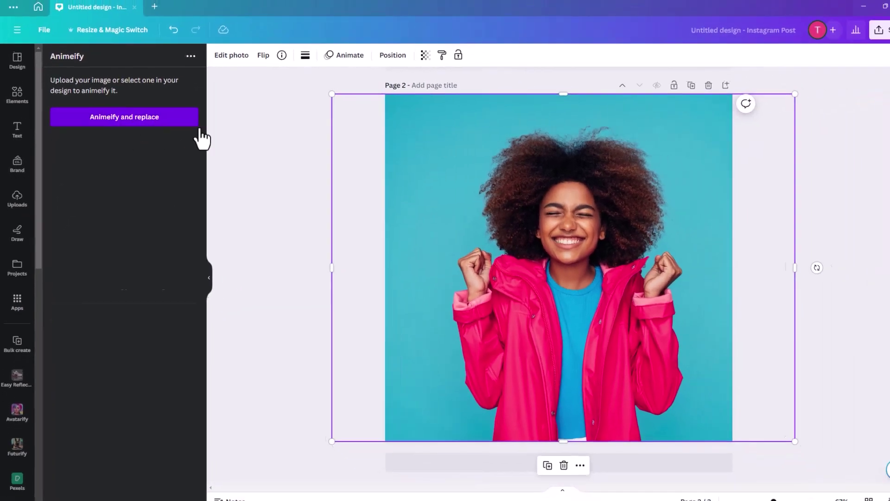
pyautogui.click(197, 125)
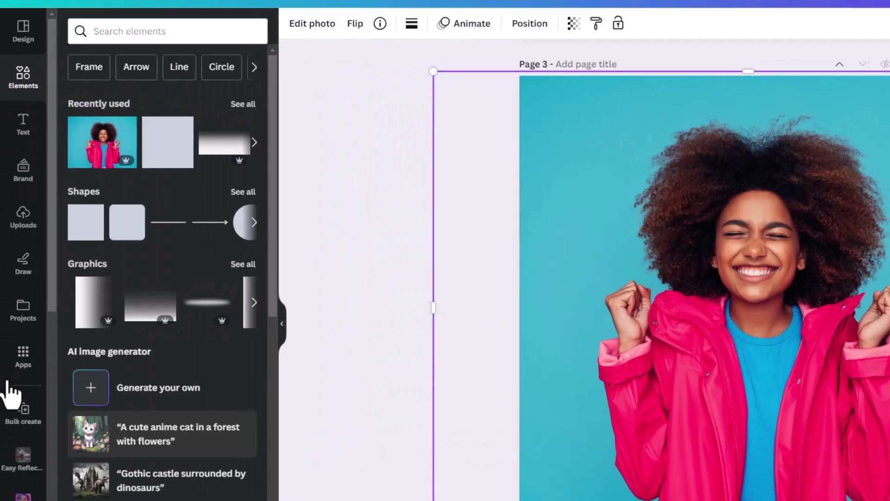
# Search 'Futurify' and replace the page 3 portrait with its Futurify illustration
pyautogui.click(23, 364)
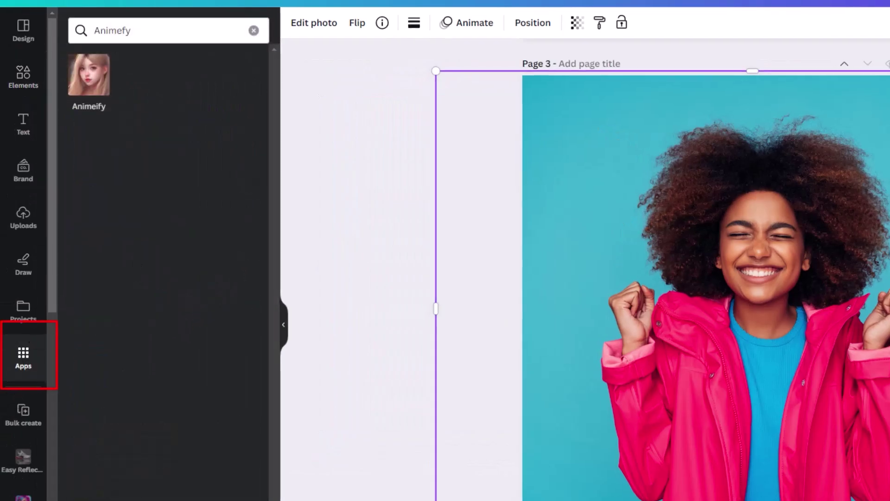
pyautogui.doubleClick(135, 30)
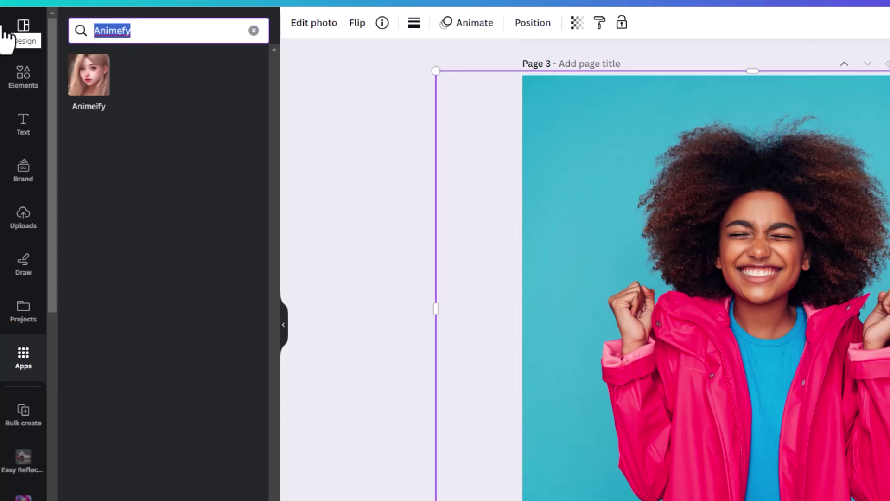
pyautogui.write('Futuri')
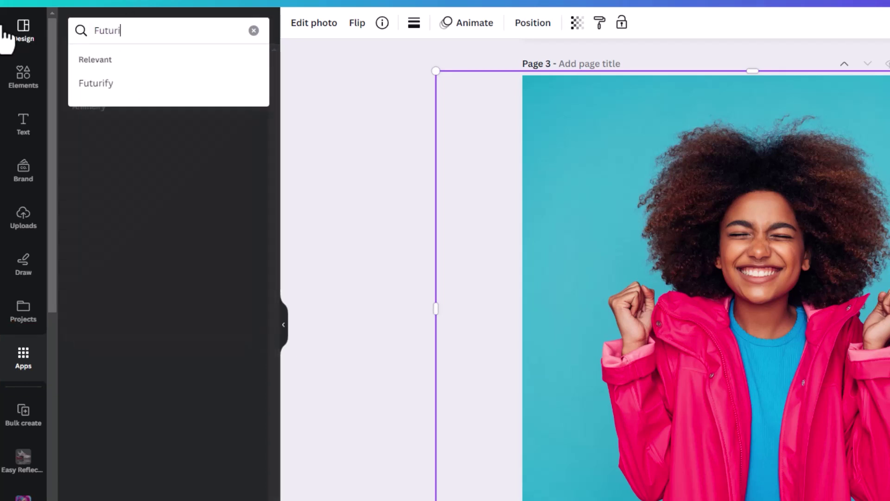
pyautogui.write('fy')
pyautogui.press('Return')
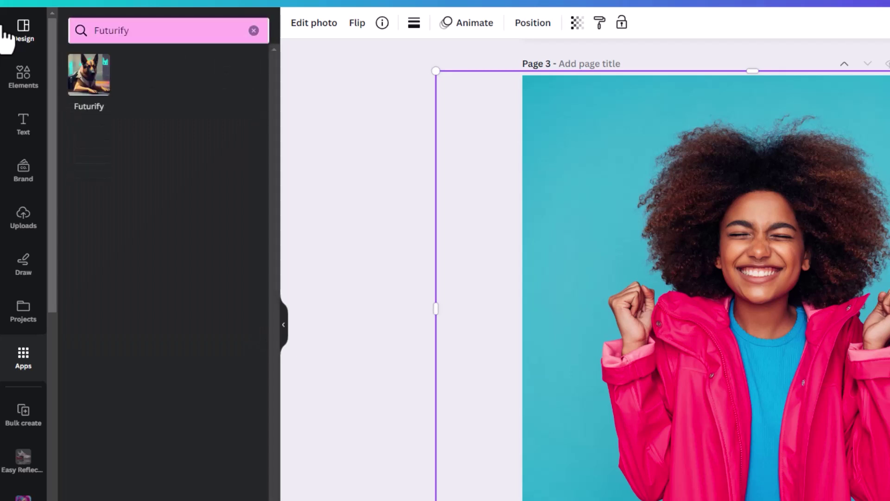
pyautogui.click(93, 84)
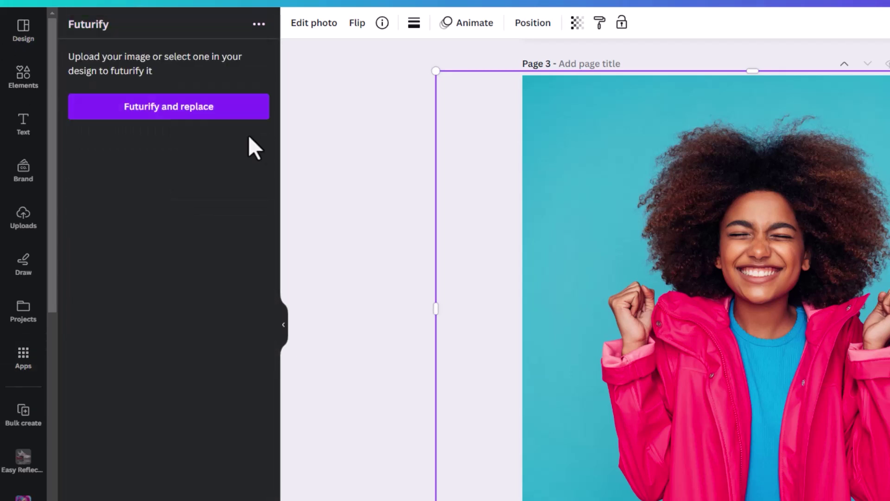
pyautogui.click(148, 111)
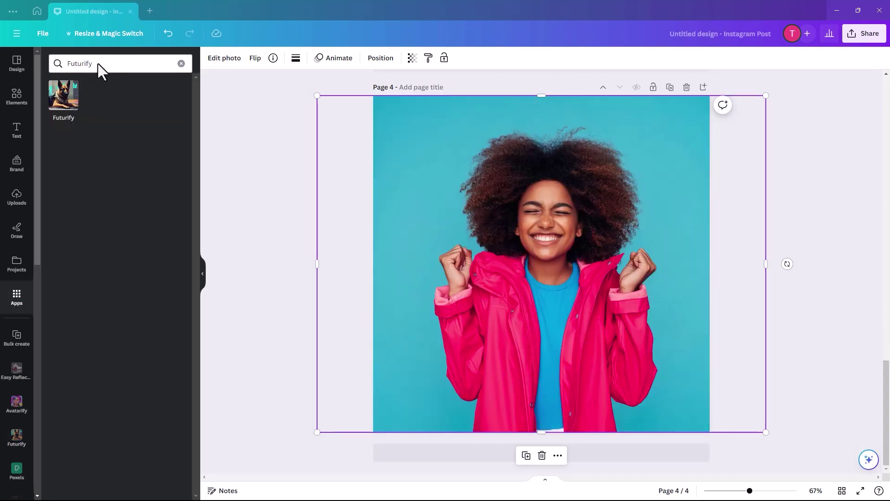
# Search apps for 'Photo' and open the Photostylist app
pyautogui.click(101, 69)
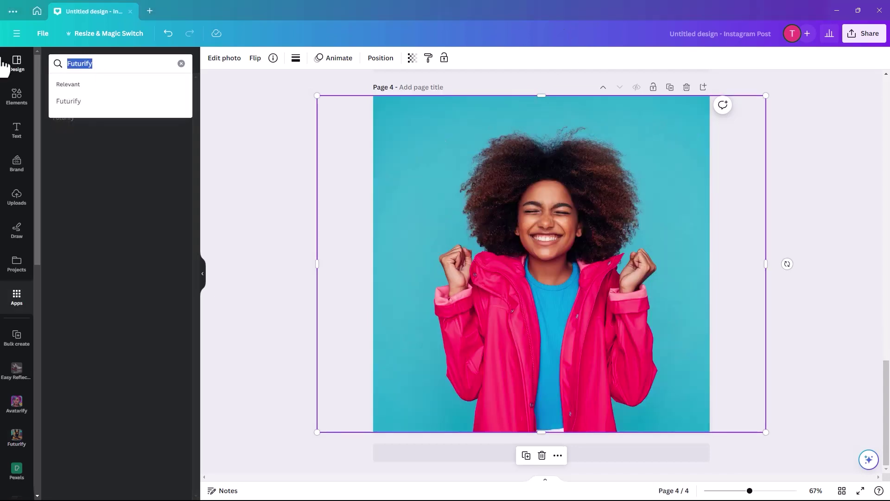
pyautogui.write('Photo')
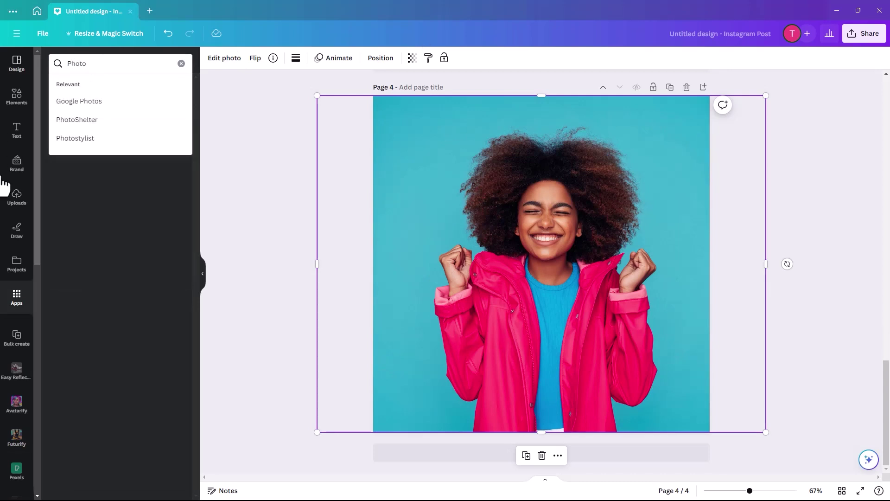
pyautogui.click(80, 139)
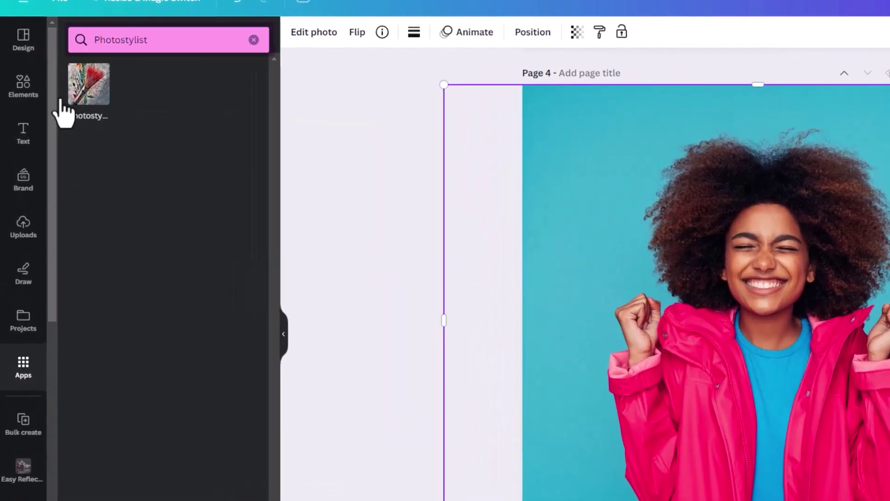
pyautogui.click(86, 91)
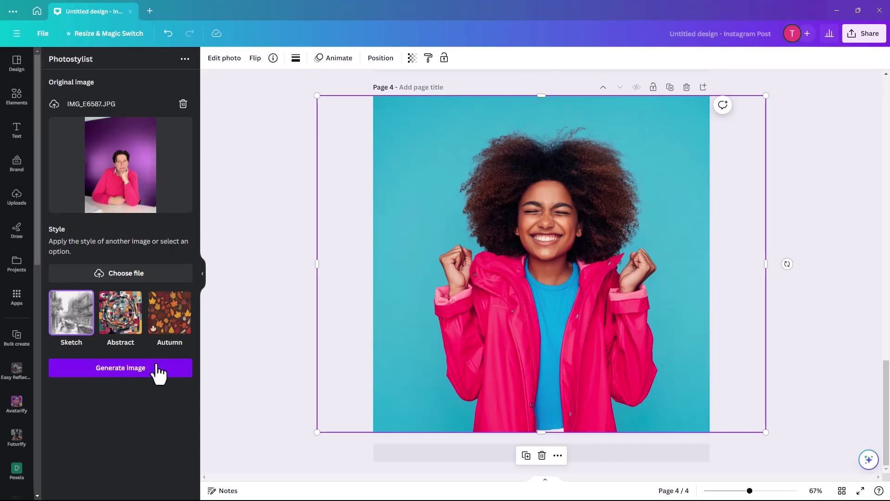
# Generate the Sketch-style image and stretch it edge to edge across page 4, then deselect it
pyautogui.click(104, 371)
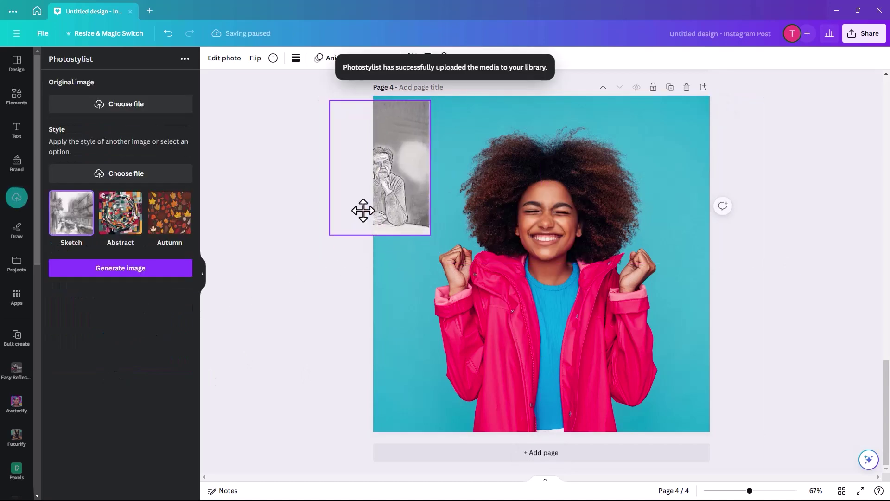
pyautogui.moveTo(364, 205); pyautogui.dragTo(408, 205)
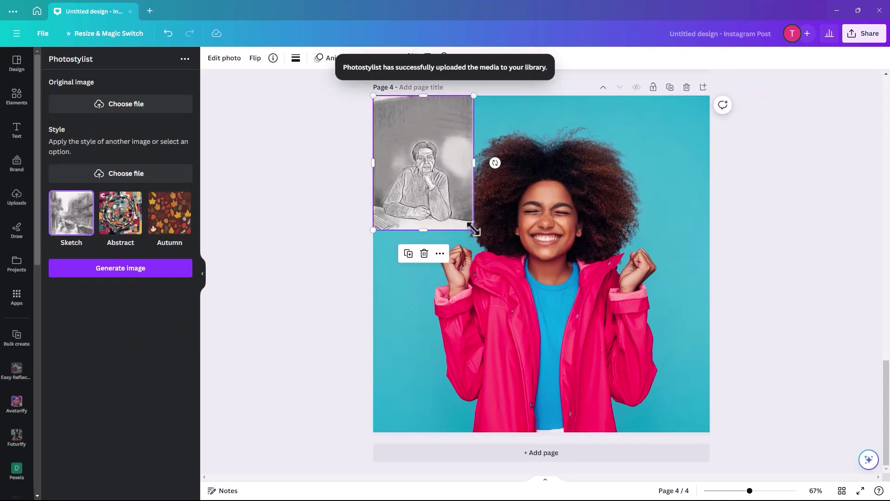
pyautogui.moveTo(473, 230); pyautogui.dragTo(767, 415)
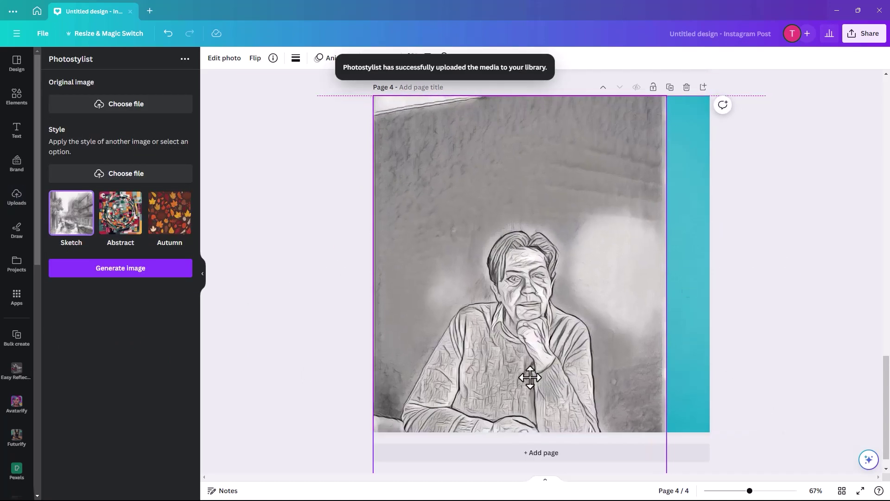
pyautogui.moveTo(533, 396)
pyautogui.mouseDown()
pyautogui.moveTo(525, 315)
pyautogui.moveTo(529, 324)
pyautogui.mouseUp()
pyautogui.moveTo(665, 224); pyautogui.dragTo(710, 229)
pyautogui.moveTo(545, 416); pyautogui.dragTo(541, 435)
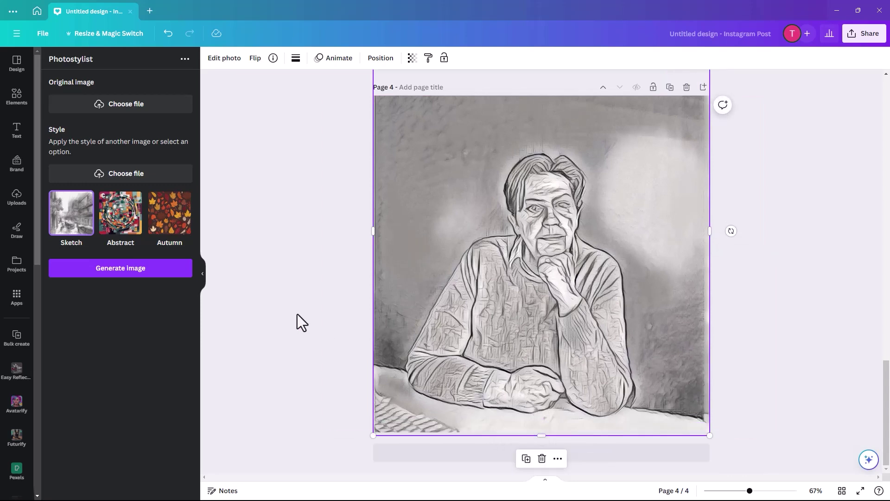
pyautogui.click(297, 315)
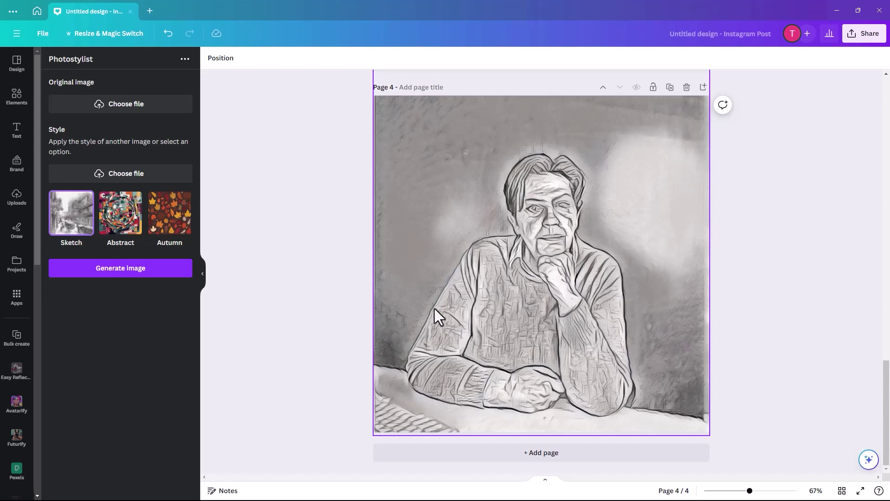
# Delete the sketch and generate an Abstract-style Photostylist image from IMG_E6635
pyautogui.click(486, 249)
pyautogui.press('Delete')
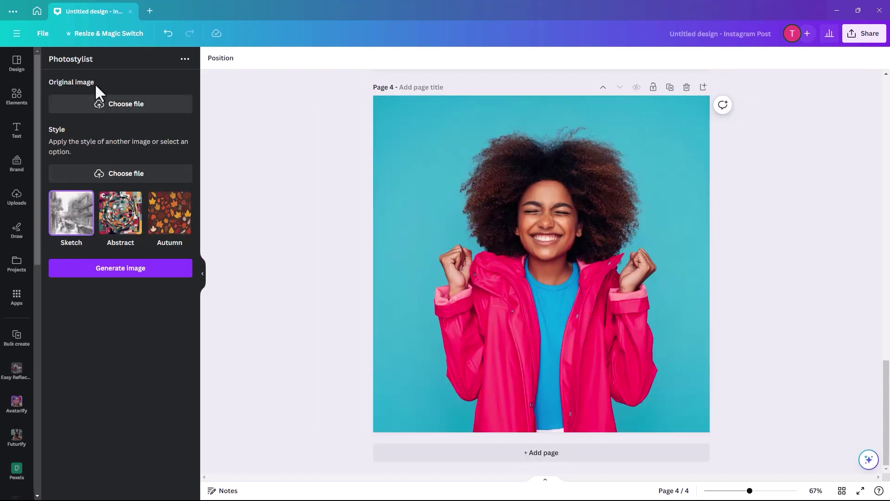
pyautogui.click(124, 107)
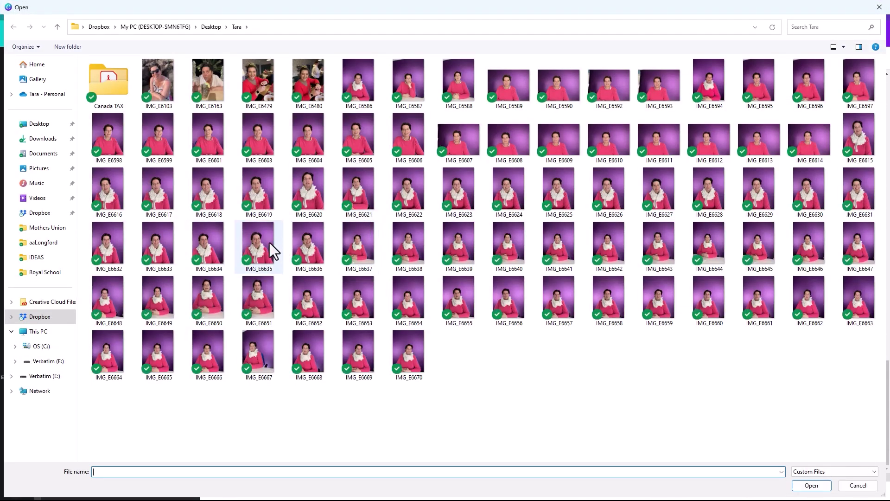
pyautogui.click(269, 243)
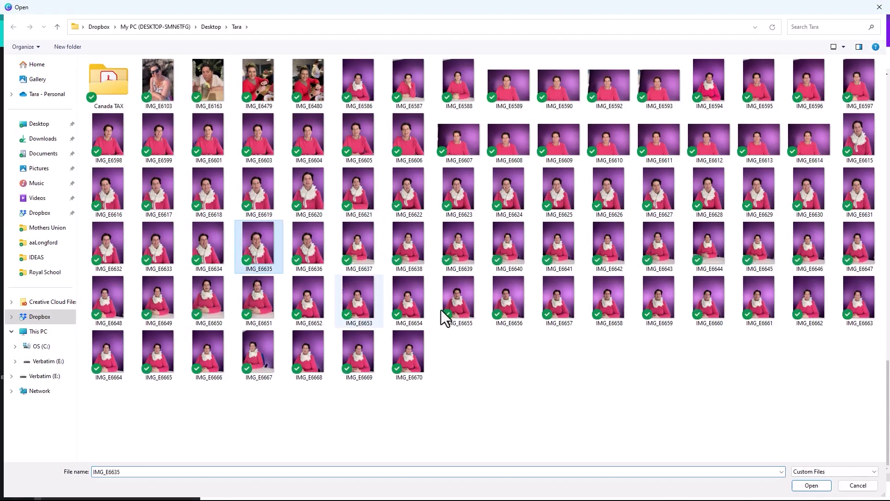
pyautogui.click(809, 485)
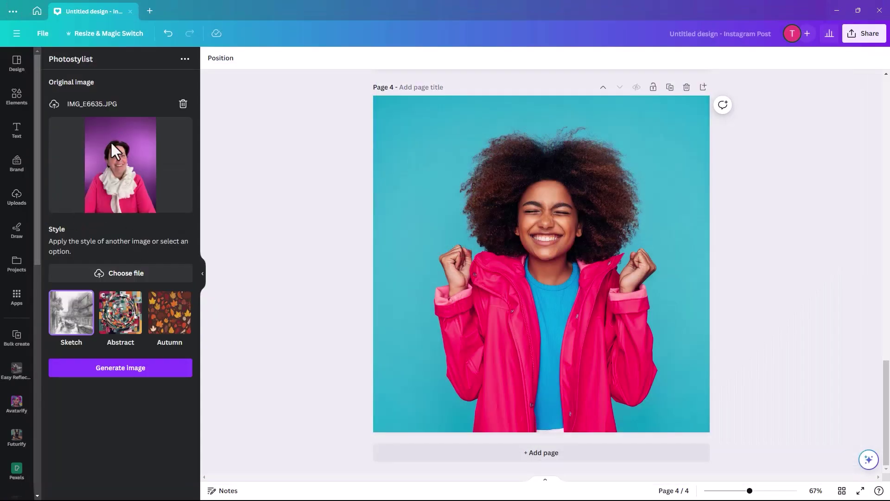
pyautogui.click(124, 315)
pyautogui.click(122, 371)
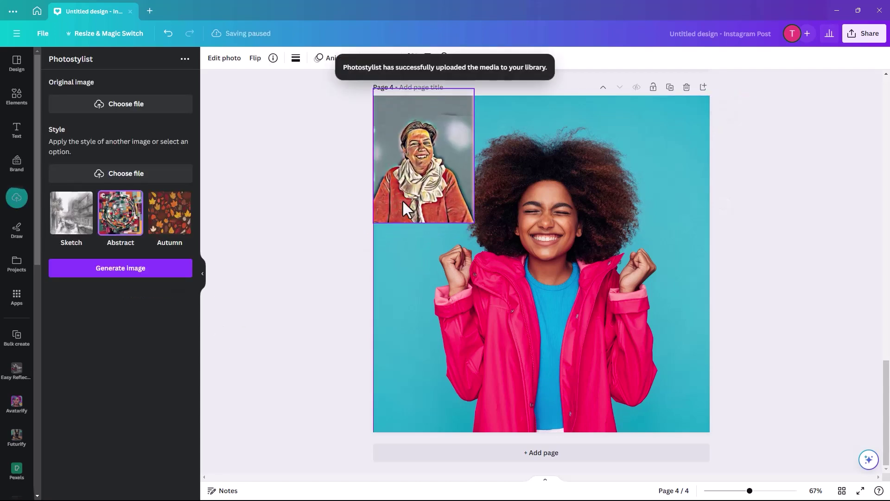
# Enlarge and reposition the abstract portrait until it fills page 4
pyautogui.moveTo(475, 221); pyautogui.dragTo(736, 427)
pyautogui.moveTo(507, 381); pyautogui.dragTo(506, 348)
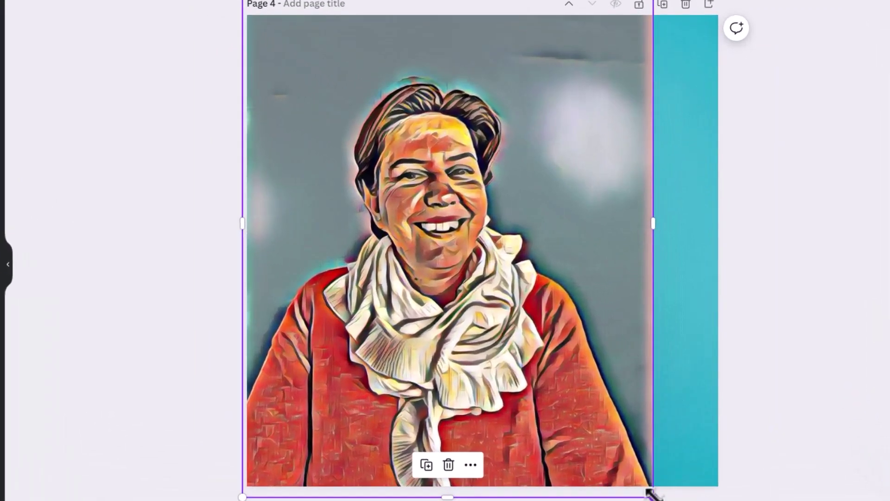
pyautogui.moveTo(654, 473); pyautogui.dragTo(714, 500)
pyautogui.moveTo(407, 322); pyautogui.dragTo(387, 283)
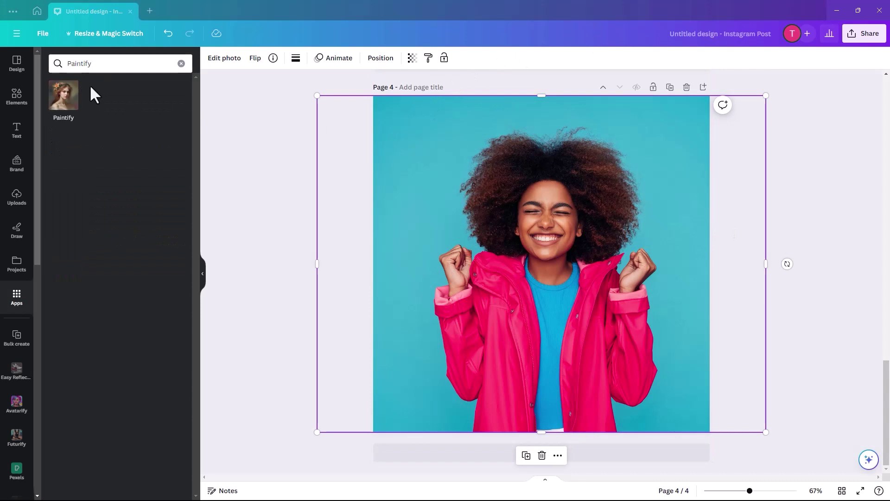
# Search 'Paint', open Paintify and replace the photo with its painted version
pyautogui.moveTo(98, 63); pyautogui.dragTo(84, 65)
pyautogui.press('BackSpace')
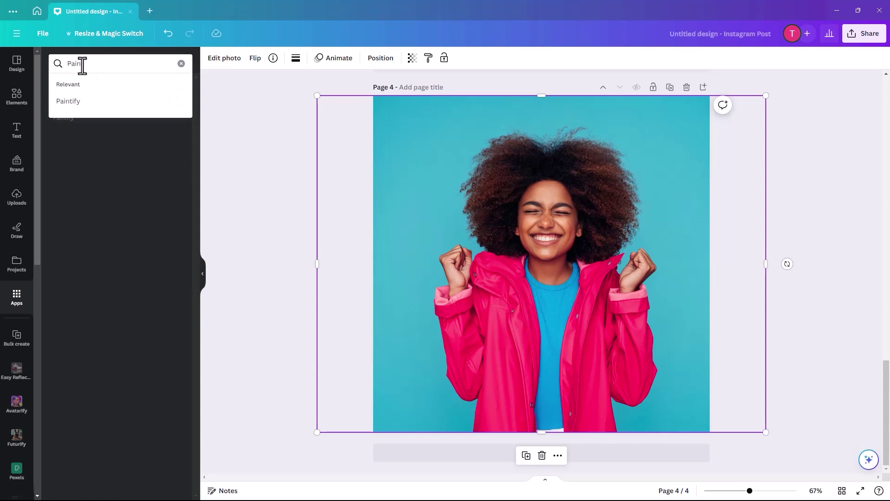
pyautogui.press('Return')
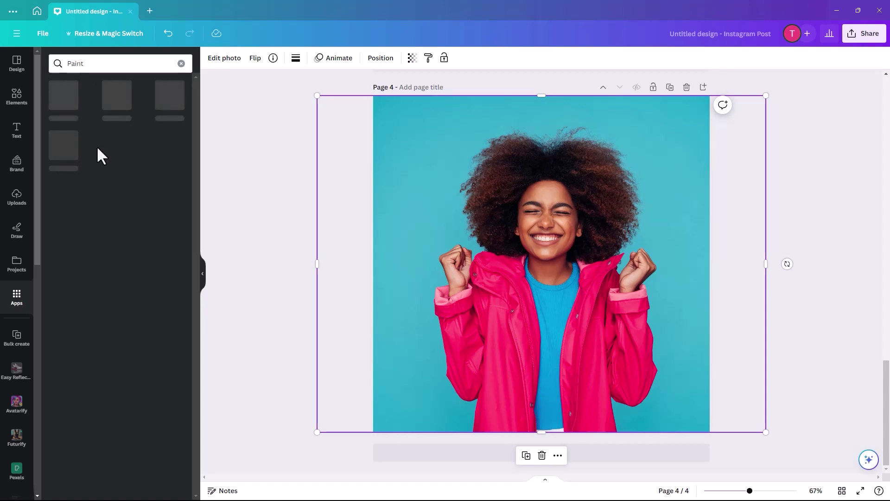
pyautogui.click(81, 103)
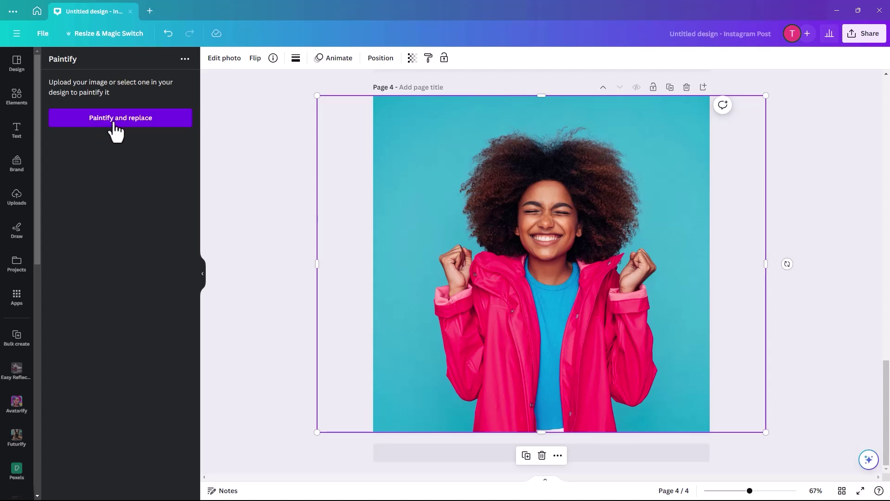
pyautogui.click(113, 120)
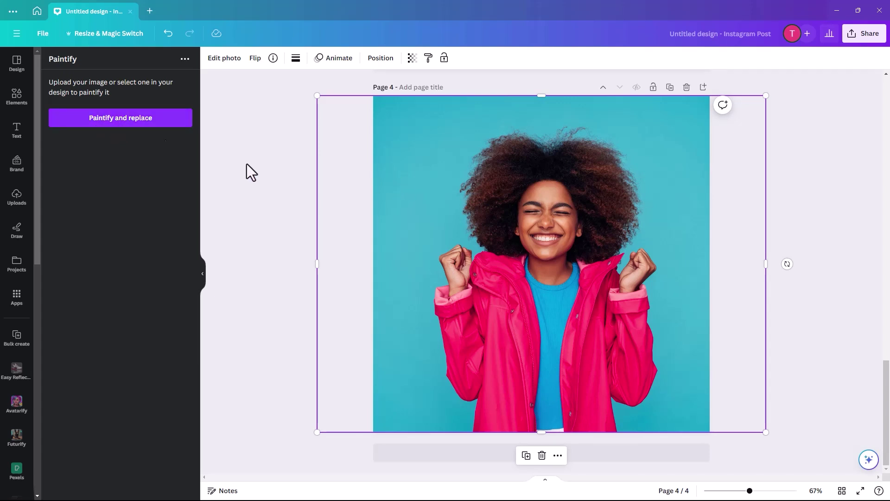
pyautogui.click(143, 121)
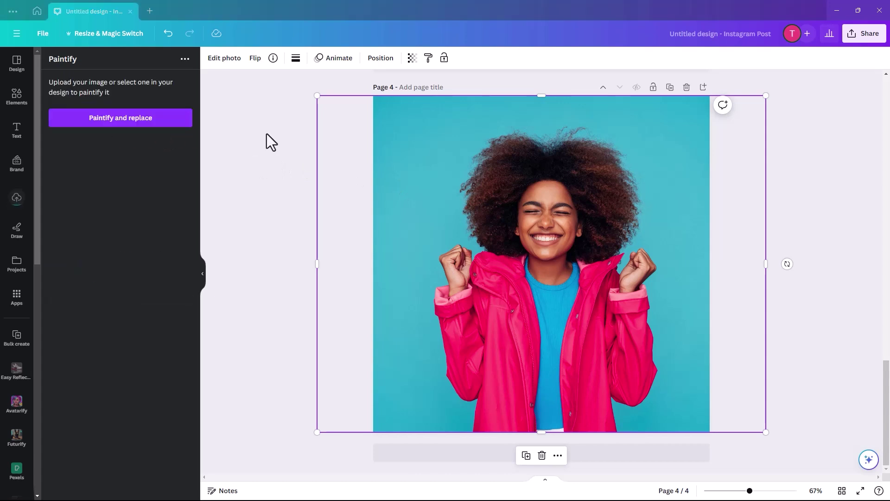
pyautogui.click(320, 166)
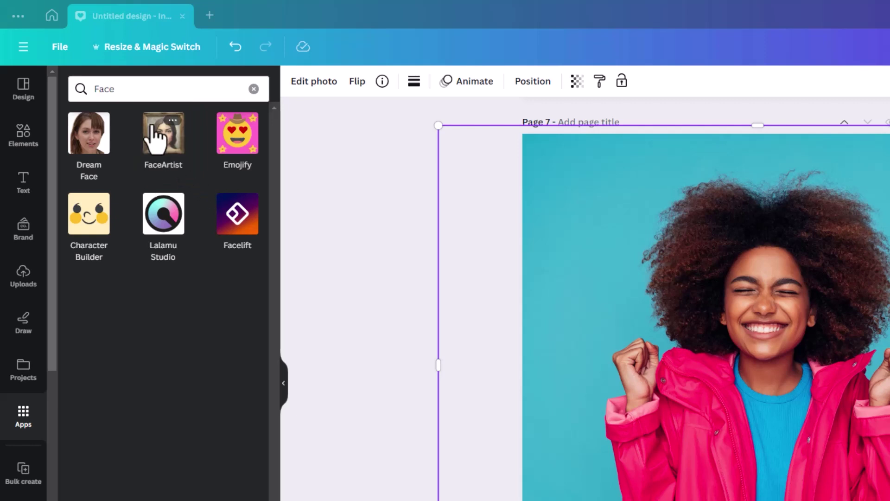
# Give FaceArtist the page photo with style '19th century oil painting' and generate
pyautogui.click(162, 140)
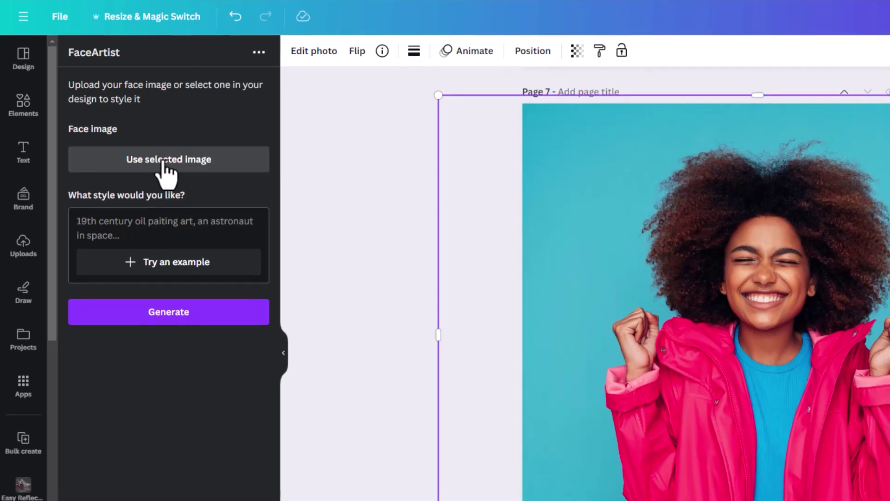
pyautogui.click(160, 191)
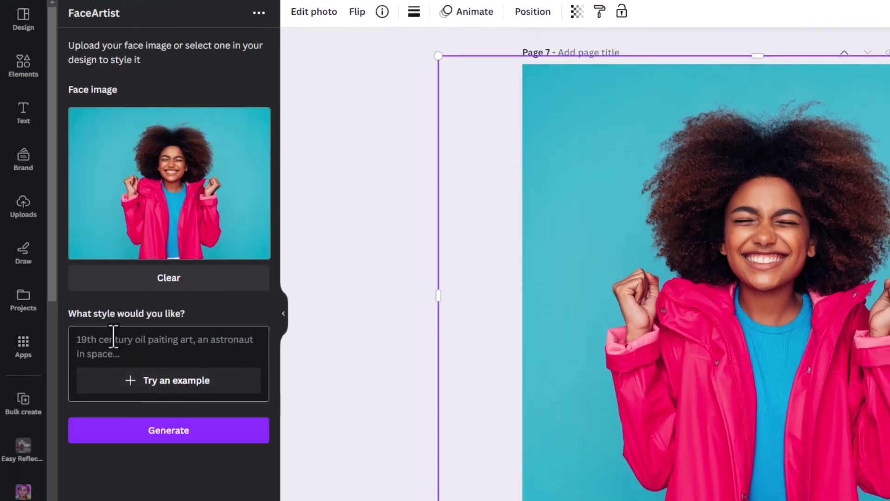
pyautogui.click(80, 347)
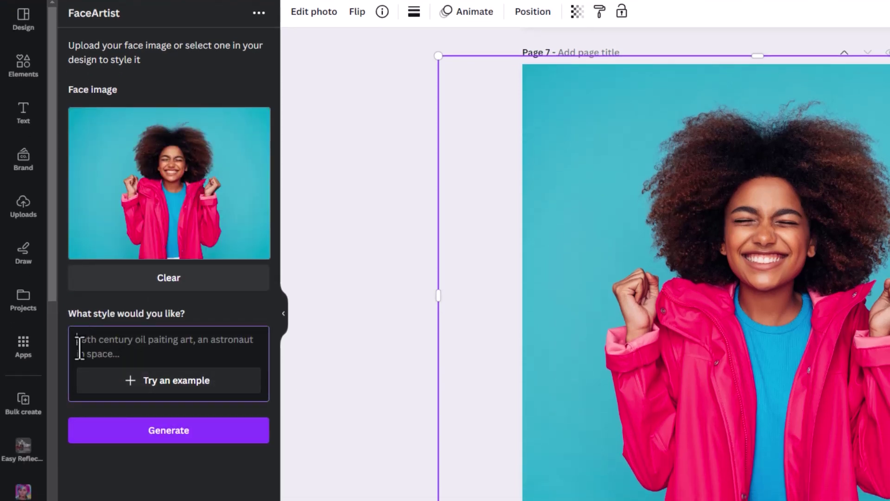
pyautogui.write('19th')
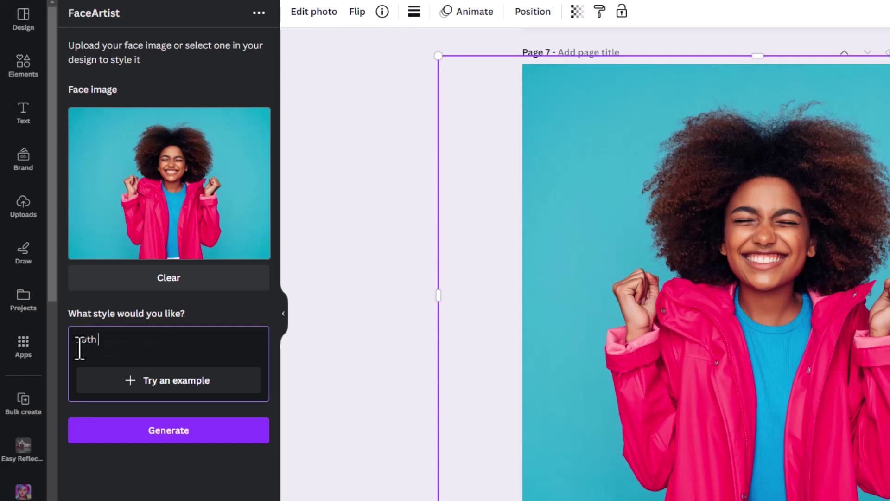
pyautogui.write(' century oil pain')
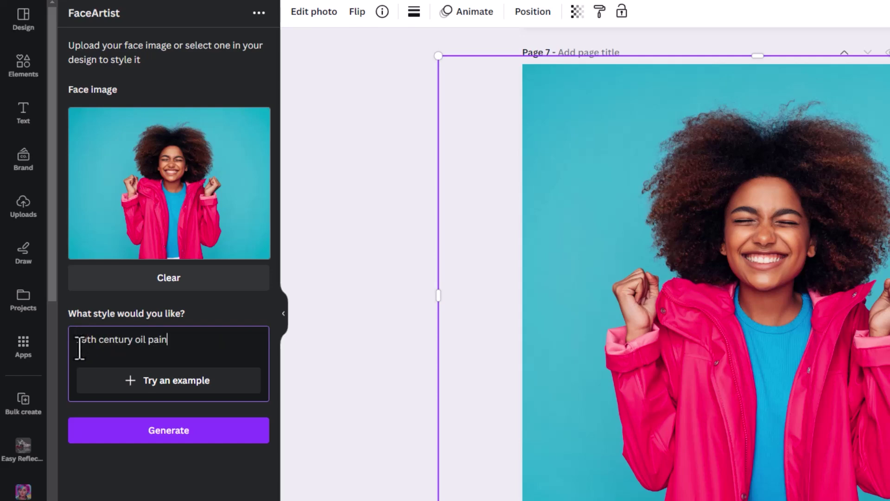
pyautogui.write('ting')
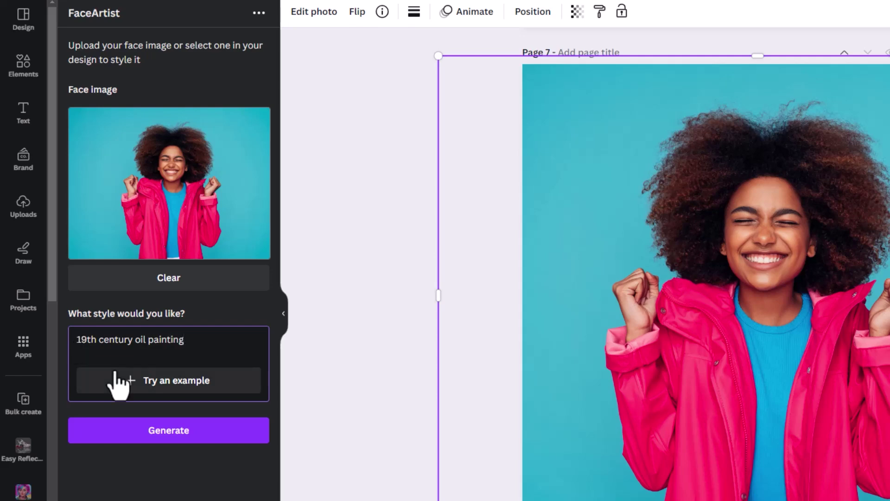
pyautogui.click(219, 434)
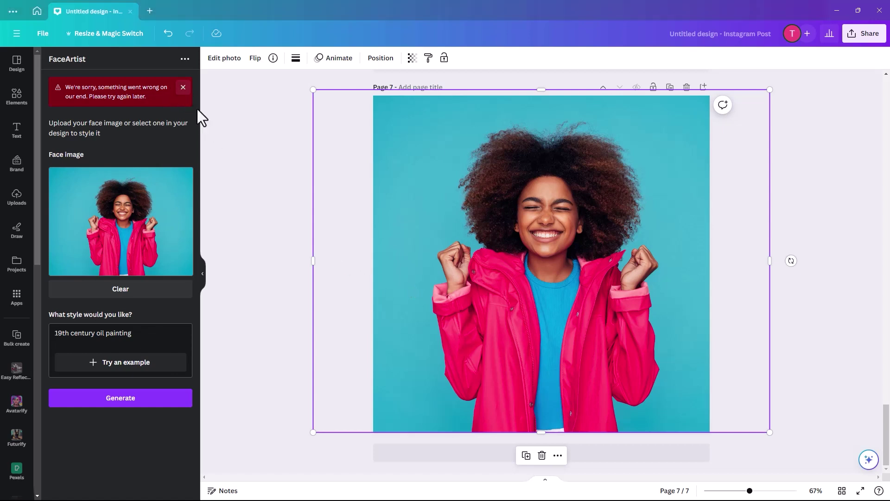
# Replace the FaceArtist face image with IMG_E6634 and generate its oil-painting portrait
pyautogui.click(183, 87)
pyautogui.click(116, 246)
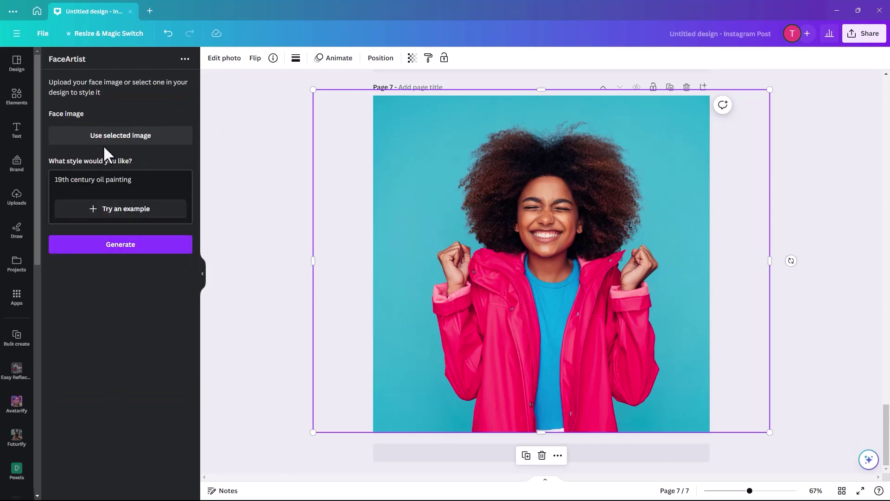
pyautogui.click(181, 153)
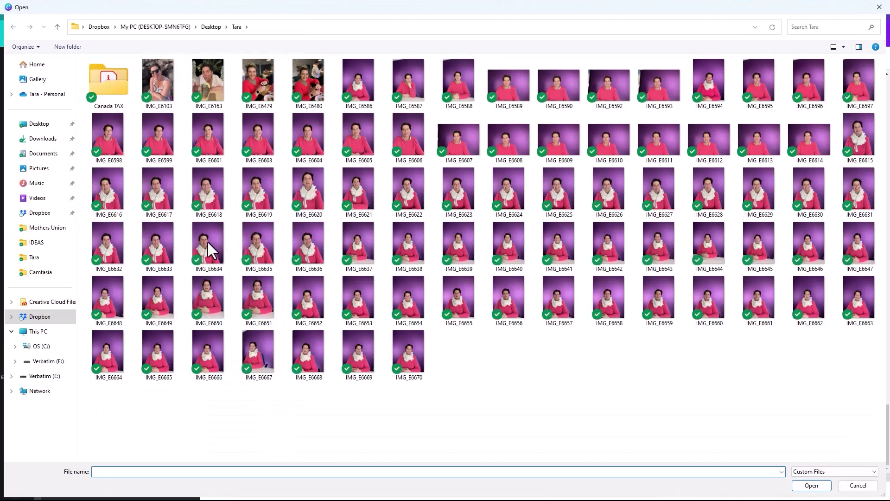
pyautogui.click(209, 255)
pyautogui.click(816, 486)
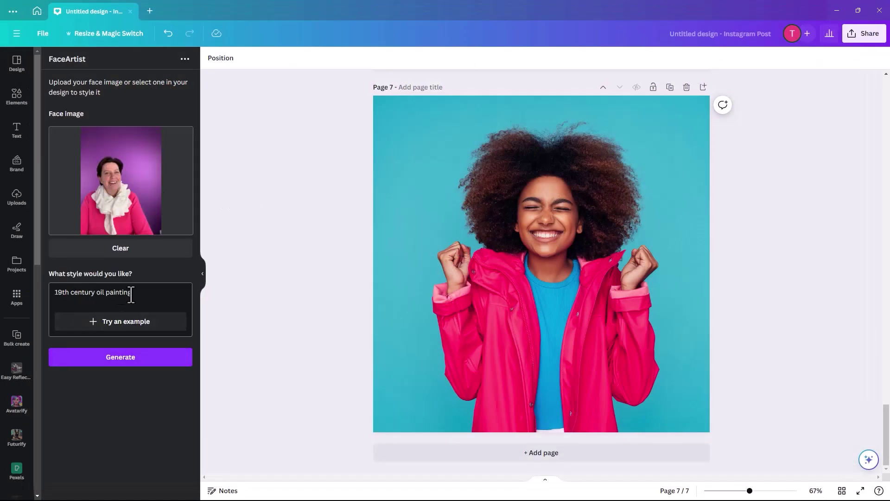
pyautogui.click(120, 358)
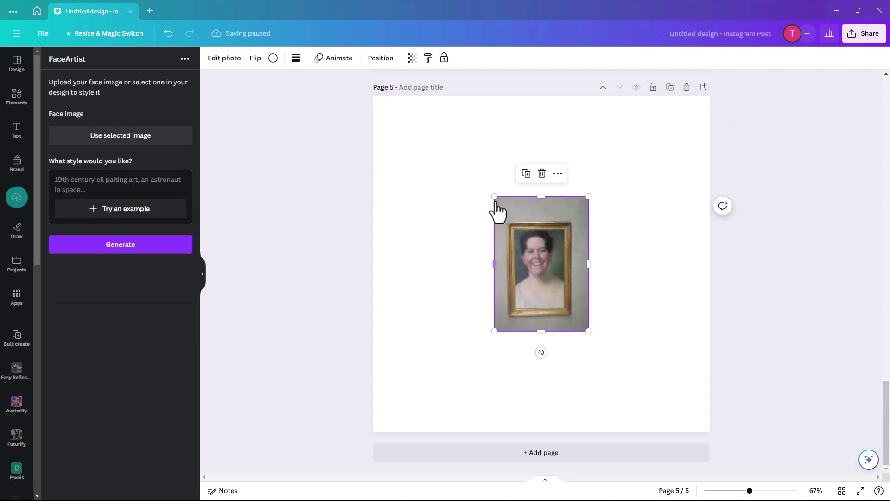
# Position and enlarge the framed oil-painting portrait to fill its page, then scroll down to page 6
pyautogui.moveTo(542, 307); pyautogui.dragTo(418, 200)
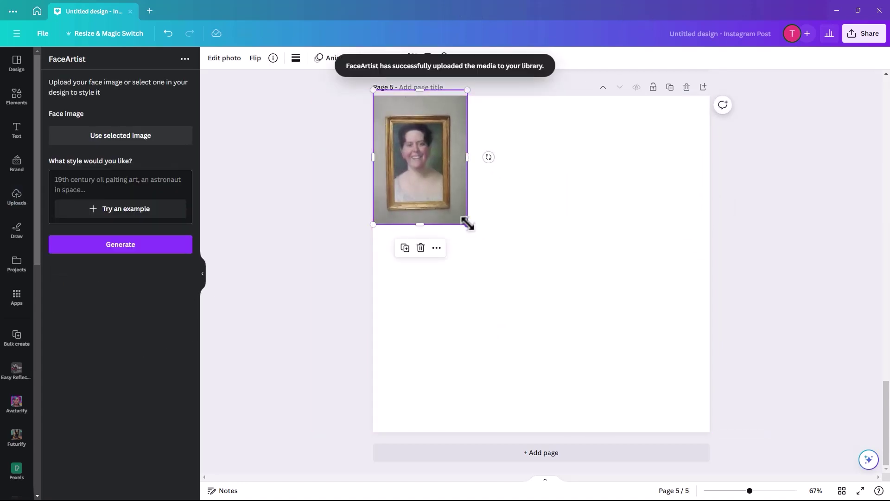
pyautogui.moveTo(467, 225); pyautogui.dragTo(722, 396)
pyautogui.moveTo(517, 339); pyautogui.dragTo(509, 292)
pyautogui.moveTo(626, 410); pyautogui.dragTo(718, 464)
pyautogui.moveTo(553, 349); pyautogui.dragTo(575, 321)
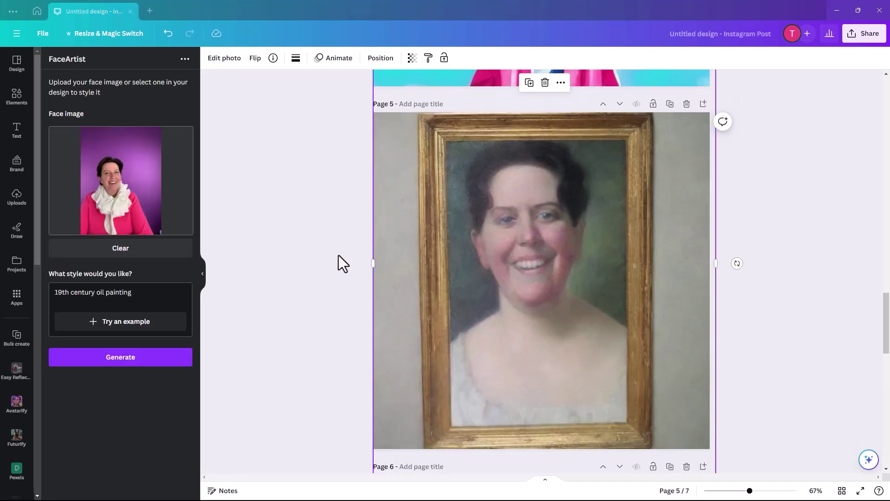
pyautogui.scroll(-9, 338, 256)
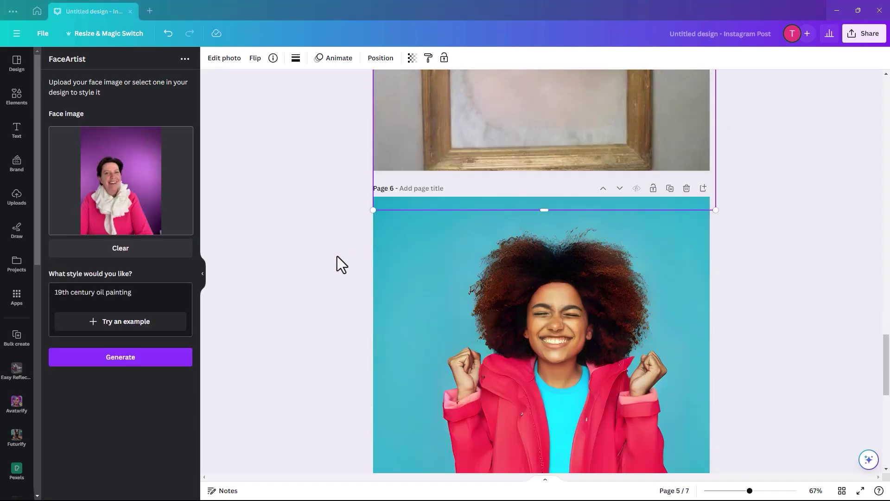
pyautogui.scroll(-3, 312, 302)
pyautogui.scroll(-4, 315, 302)
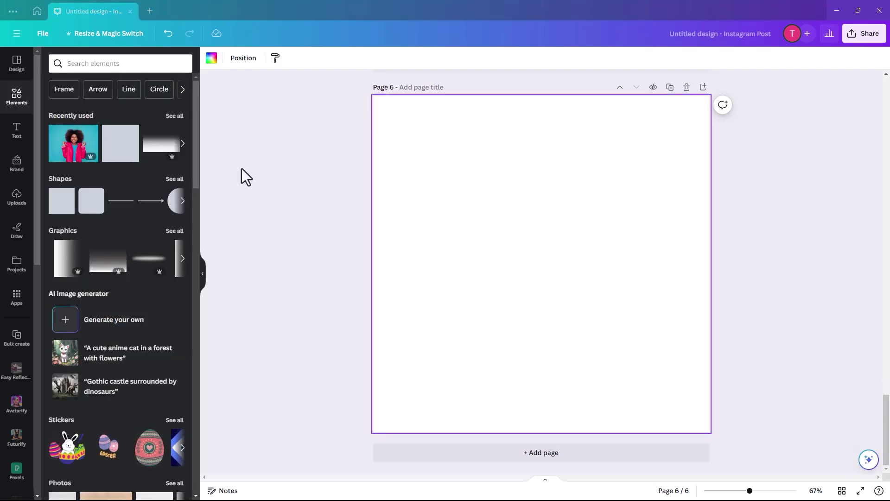
# Add the recent photo of the smiling woman to page 6, enlarged to cover the page
pyautogui.click(73, 155)
pyautogui.moveTo(514, 302); pyautogui.dragTo(465, 227)
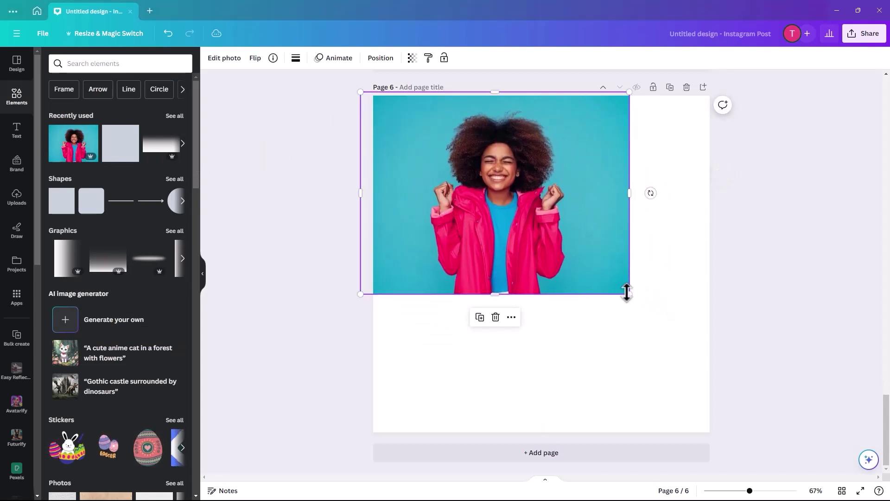
pyautogui.moveTo(630, 294); pyautogui.dragTo(784, 468)
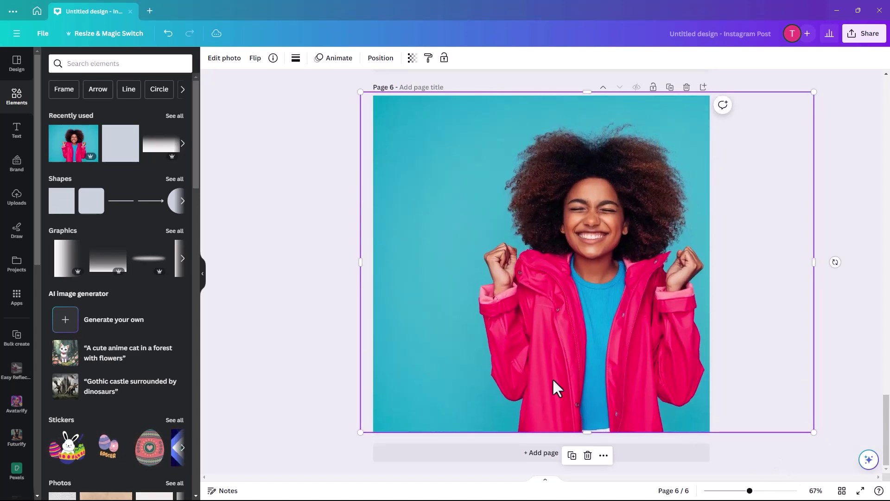
pyautogui.moveTo(555, 388); pyautogui.dragTo(517, 383)
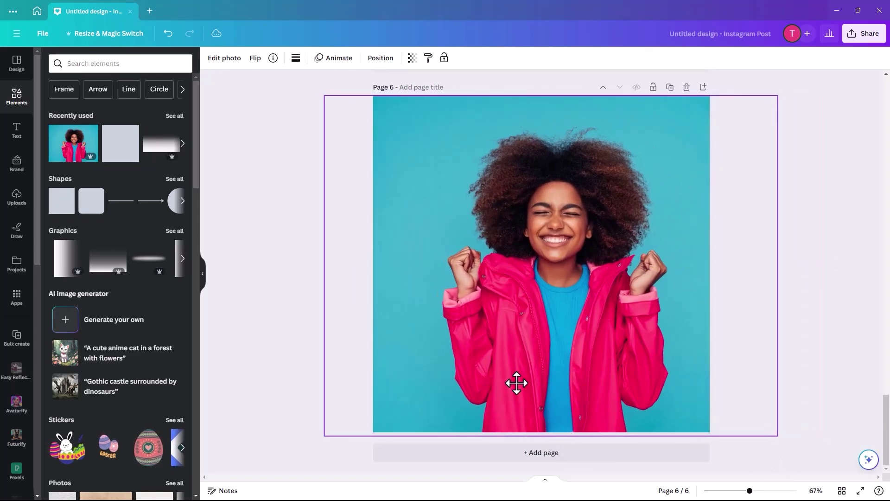
# Reselect the woman photo and bring up its Edit photo effects list
pyautogui.click(273, 251)
pyautogui.click(571, 225)
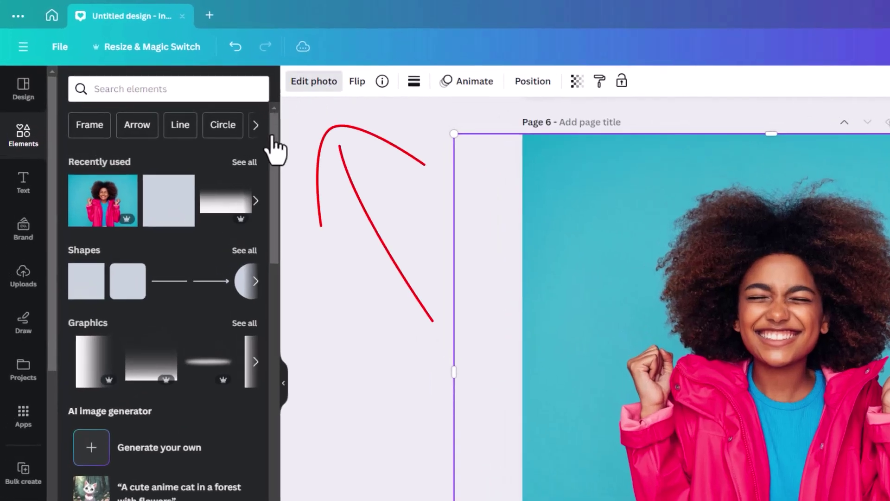
pyautogui.click(304, 87)
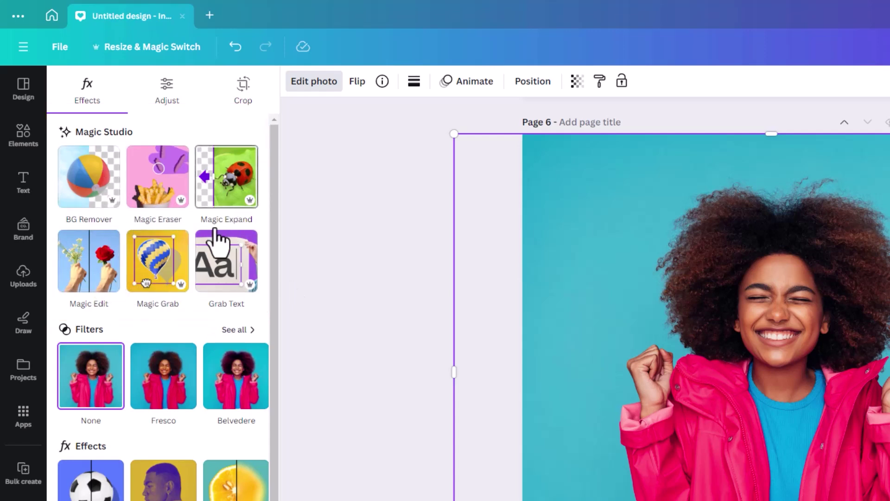
pyautogui.scroll(-2, 266, 227)
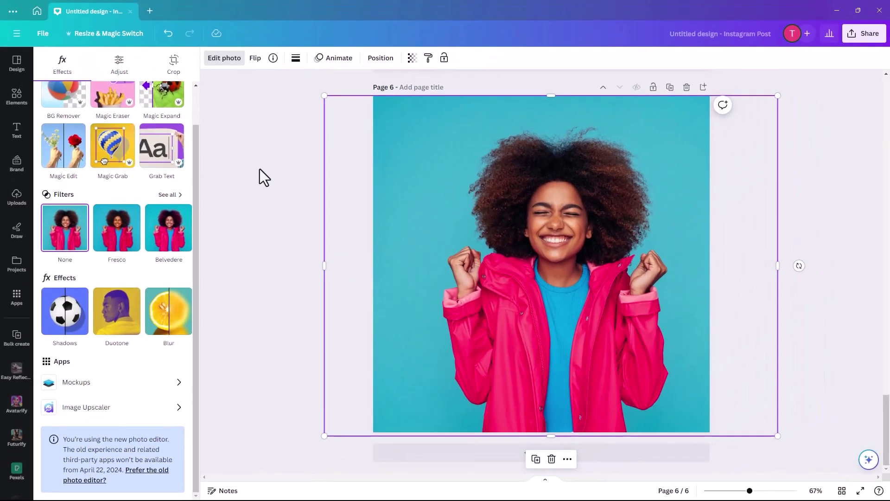
pyautogui.scroll(4, 292, 106)
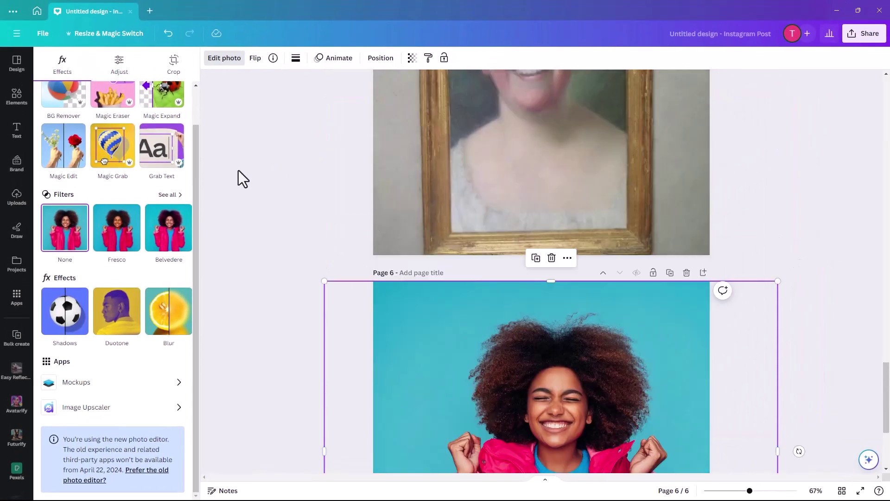
pyautogui.scroll(-4, 280, 109)
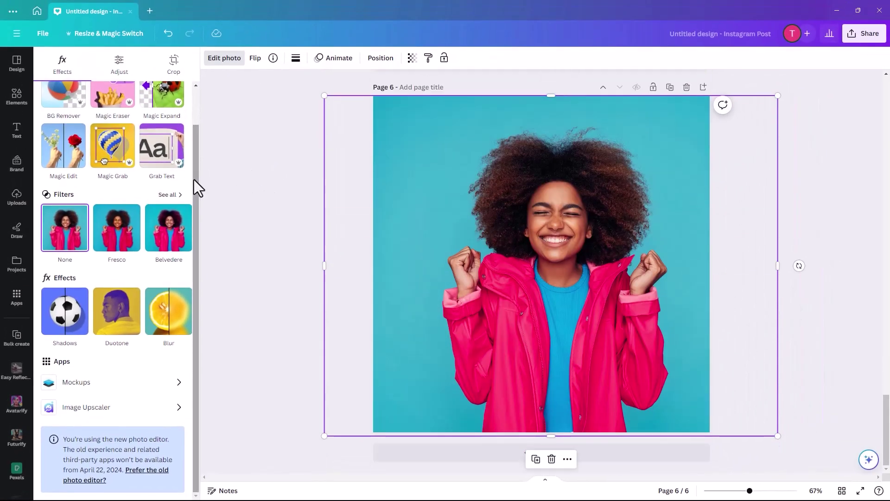
pyautogui.moveTo(196, 180); pyautogui.dragTo(205, 132)
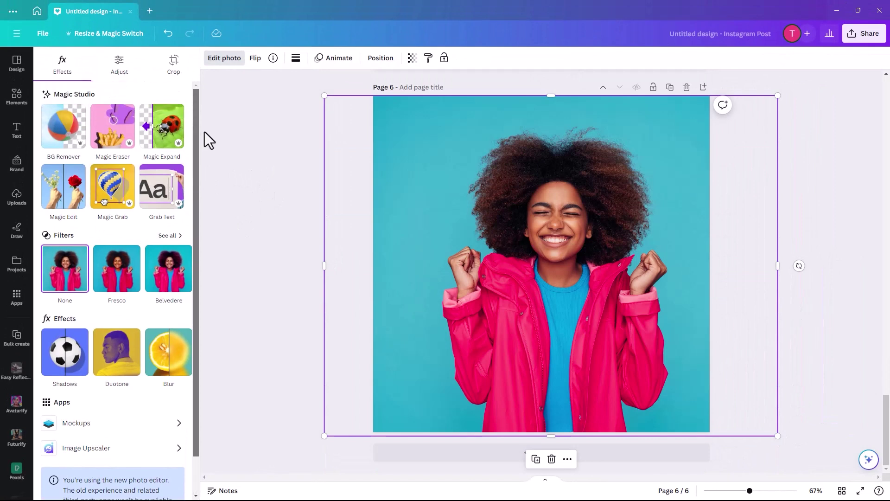
# Start Magic Edit with a much larger brush and paint over the woman's hair and outline
pyautogui.click(68, 199)
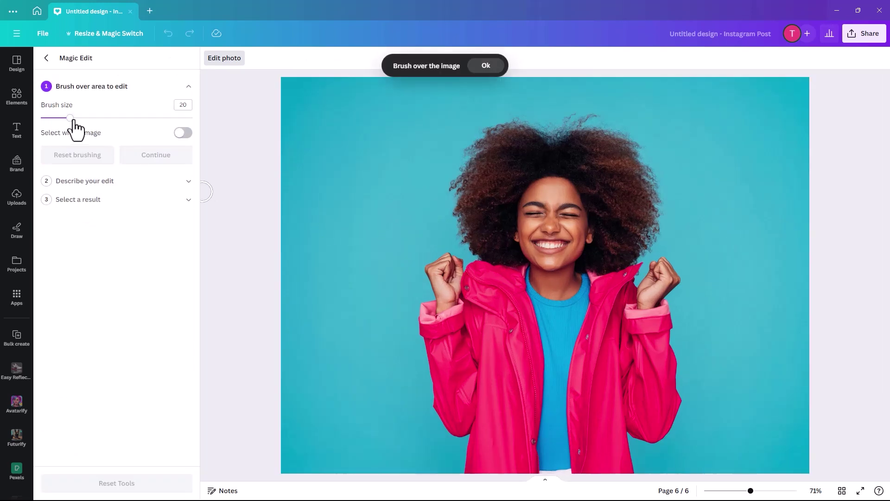
pyautogui.moveTo(70, 118)
pyautogui.mouseDown()
pyautogui.moveTo(168, 126)
pyautogui.moveTo(159, 125)
pyautogui.mouseUp()
pyautogui.moveTo(621, 245)
pyautogui.mouseDown()
pyautogui.moveTo(610, 155)
pyautogui.moveTo(566, 142)
pyautogui.moveTo(476, 157)
pyautogui.moveTo(482, 230)
pyautogui.moveTo(529, 267)
pyautogui.moveTo(573, 229)
pyautogui.moveTo(535, 189)
pyautogui.moveTo(527, 245)
pyautogui.moveTo(460, 293)
pyautogui.moveTo(445, 369)
pyautogui.moveTo(481, 437)
pyautogui.moveTo(550, 449)
pyautogui.moveTo(610, 443)
pyautogui.moveTo(650, 392)
pyautogui.moveTo(651, 328)
pyautogui.moveTo(635, 269)
pyautogui.moveTo(546, 388)
pyautogui.moveTo(538, 332)
pyautogui.mouseUp()
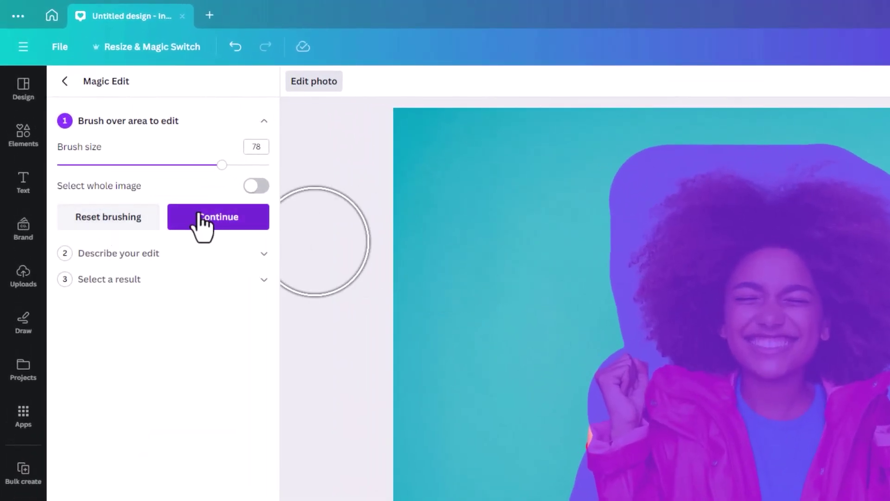
# Describe the edit as 'Transform my image into a cartoon character' and generate results
pyautogui.click(200, 223)
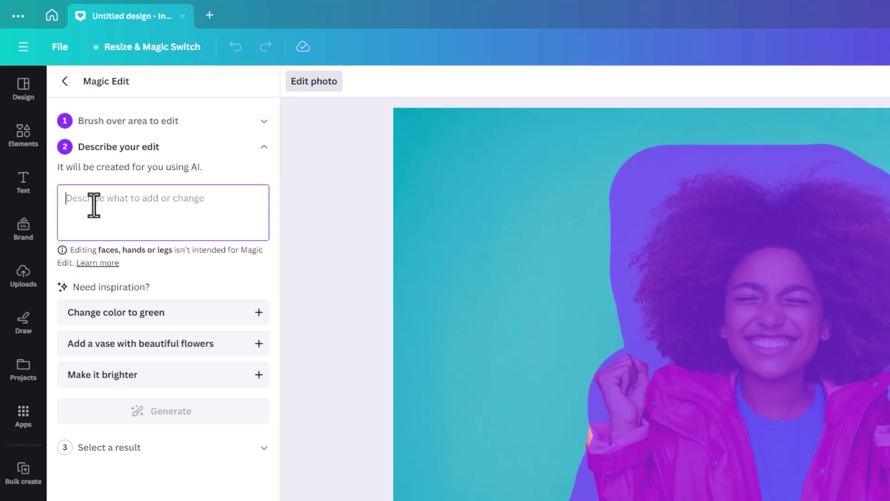
pyautogui.write('Trans')
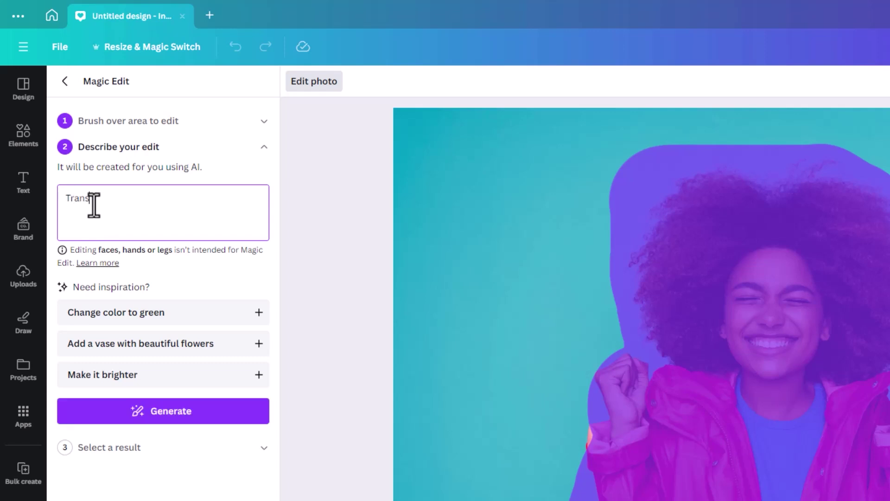
pyautogui.write('form my image into a c')
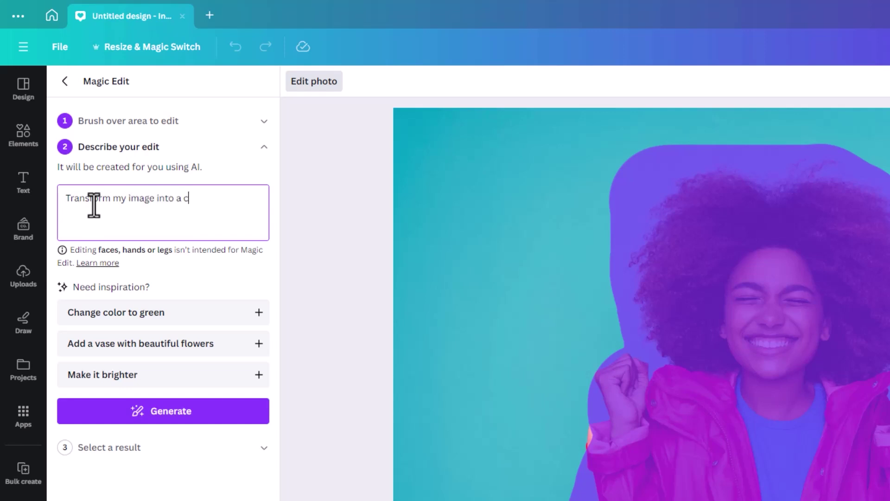
pyautogui.write('artoon character')
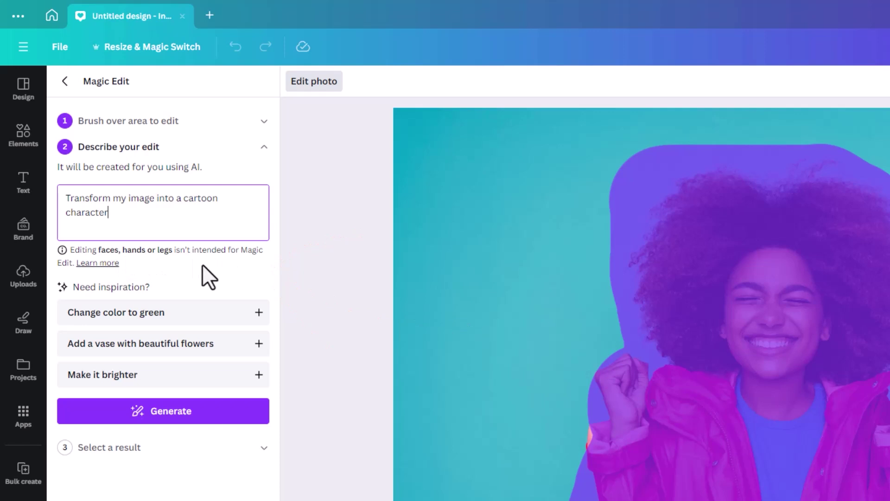
pyautogui.click(165, 419)
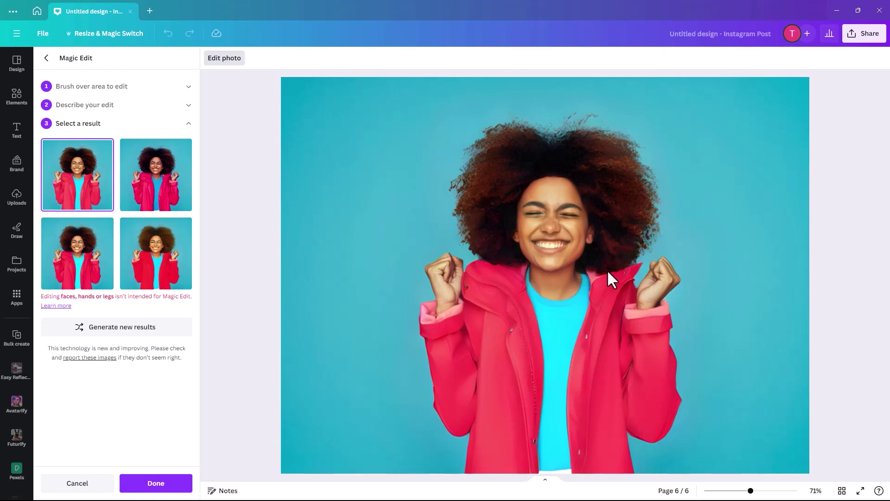
# Compare the four Magic Edit results and apply the first, red-jacket version to the photo
pyautogui.click(154, 187)
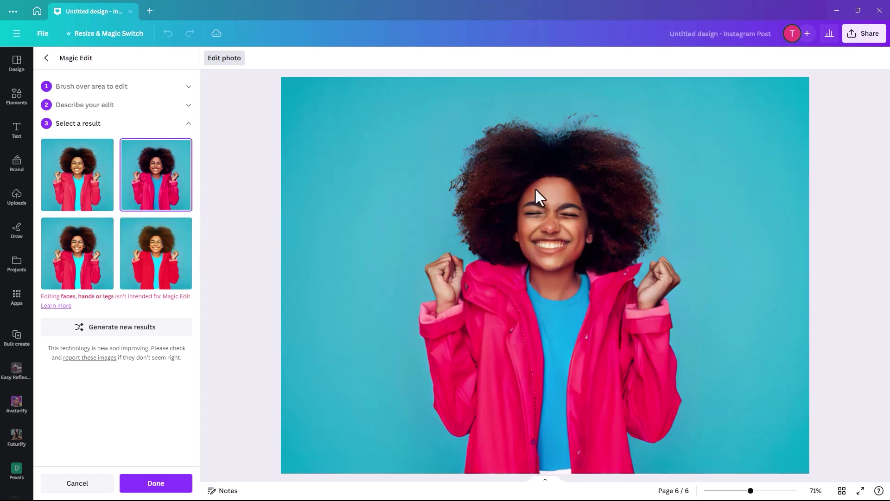
pyautogui.click(170, 272)
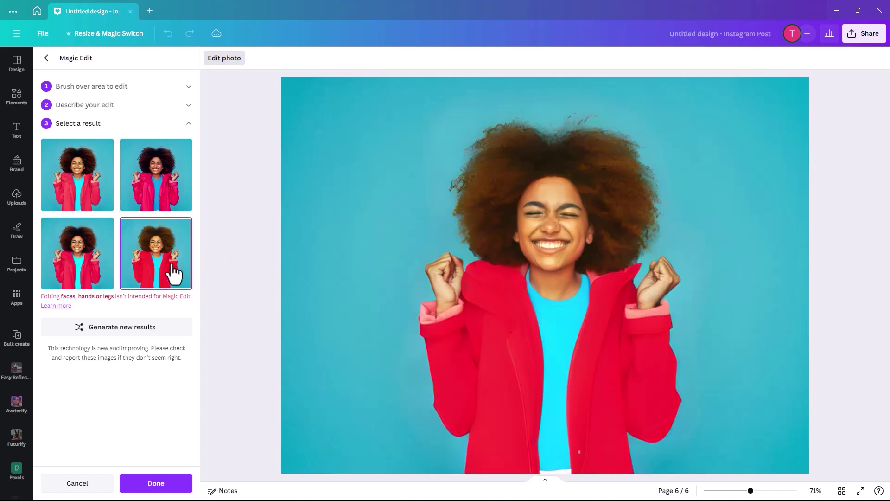
pyautogui.click(85, 274)
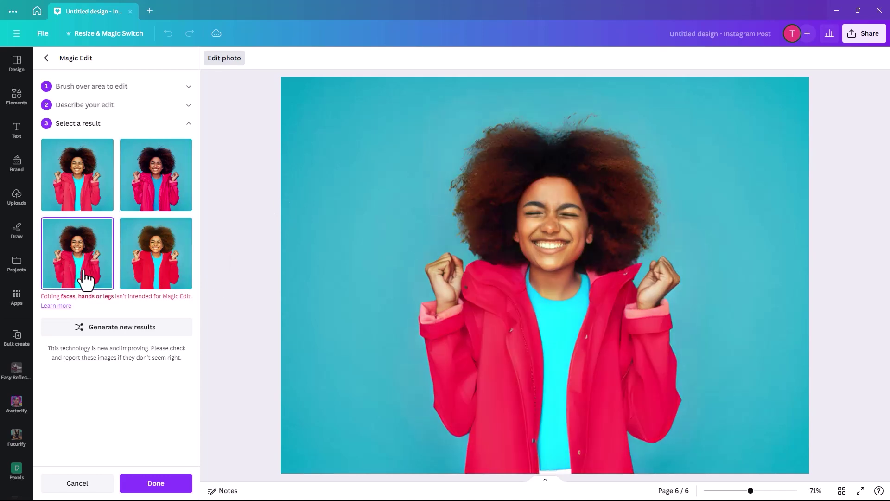
pyautogui.click(77, 175)
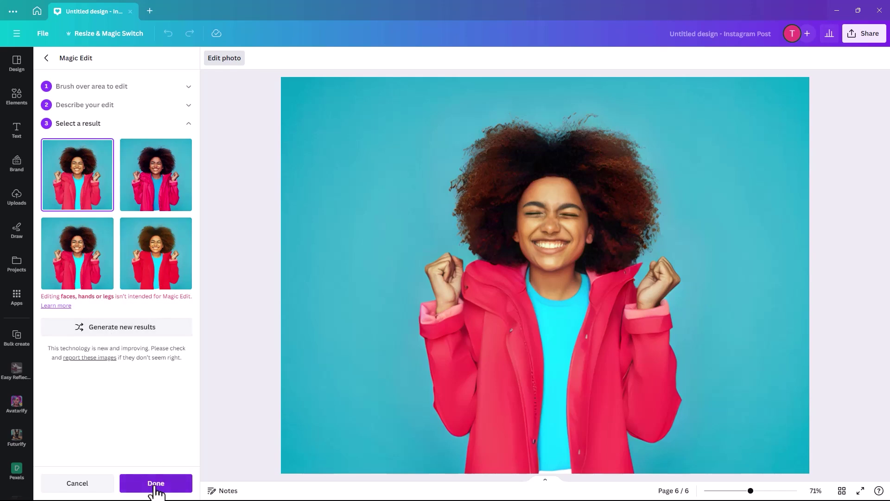
pyautogui.click(153, 487)
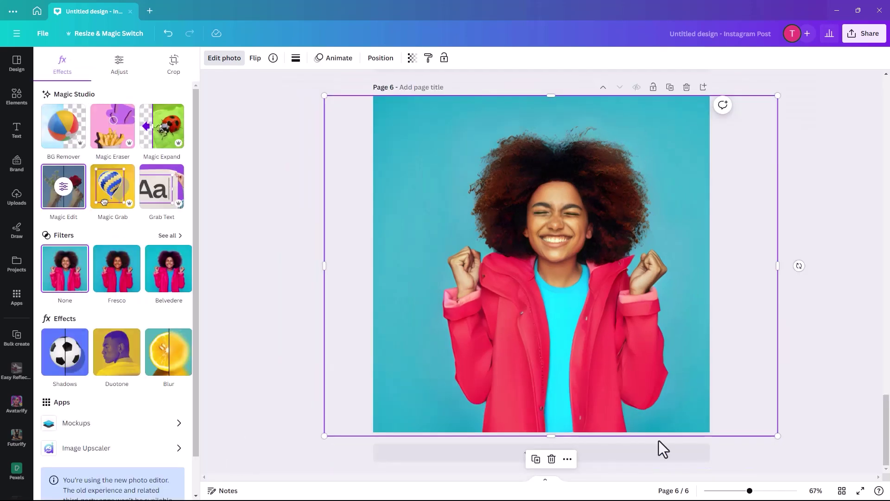
# Deselect the photo, review all six pages in Grid view, then return to page 6 with Elements open
pyautogui.click(720, 461)
pyautogui.click(842, 492)
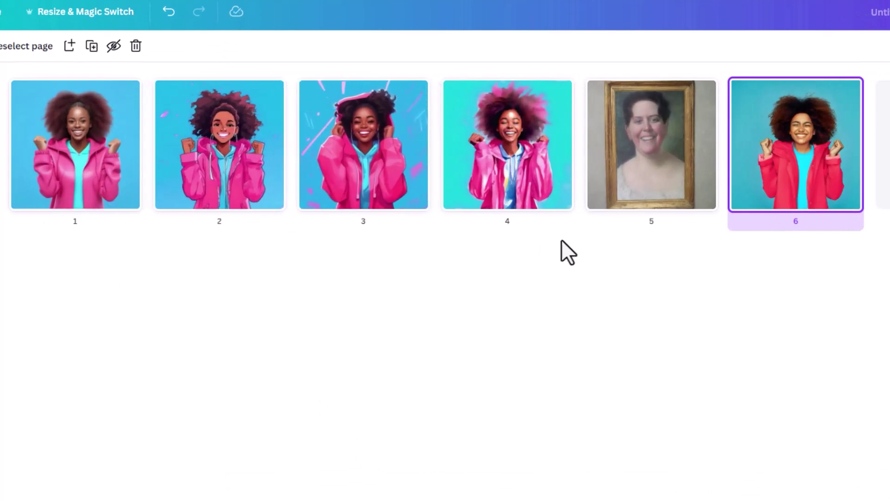
pyautogui.moveTo(650, 147)
pyautogui.moveTo(361, 176)
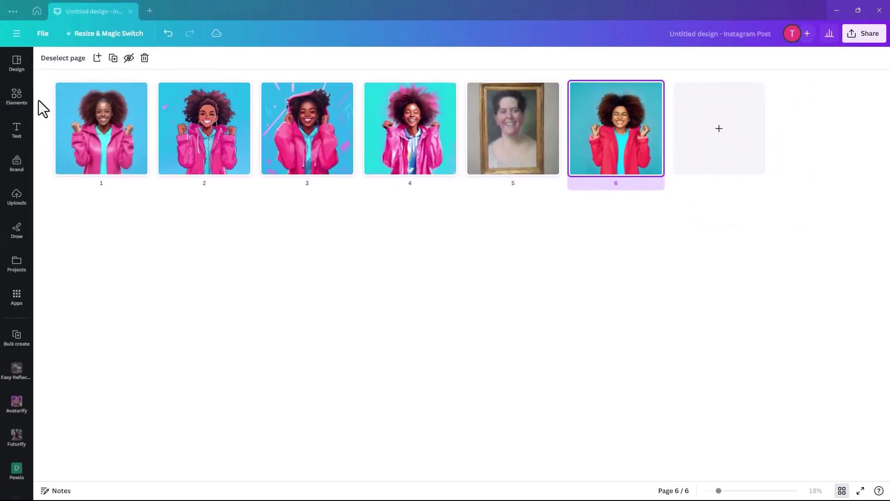
pyautogui.click(14, 96)
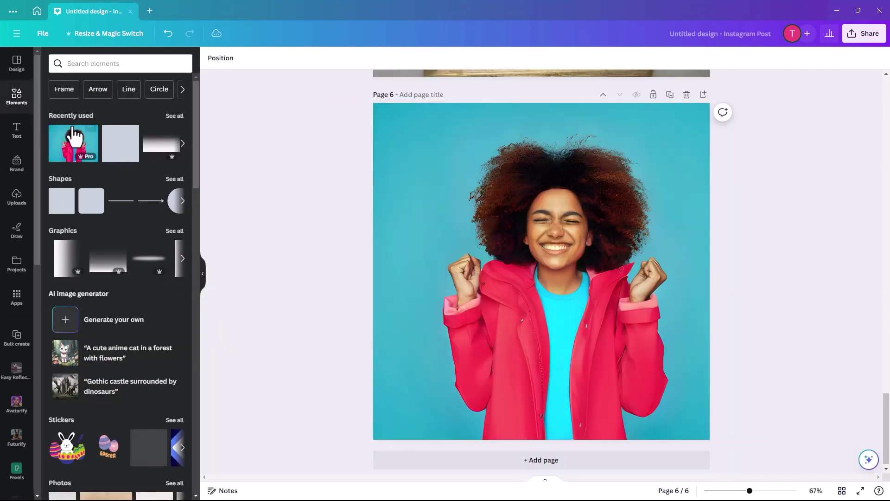